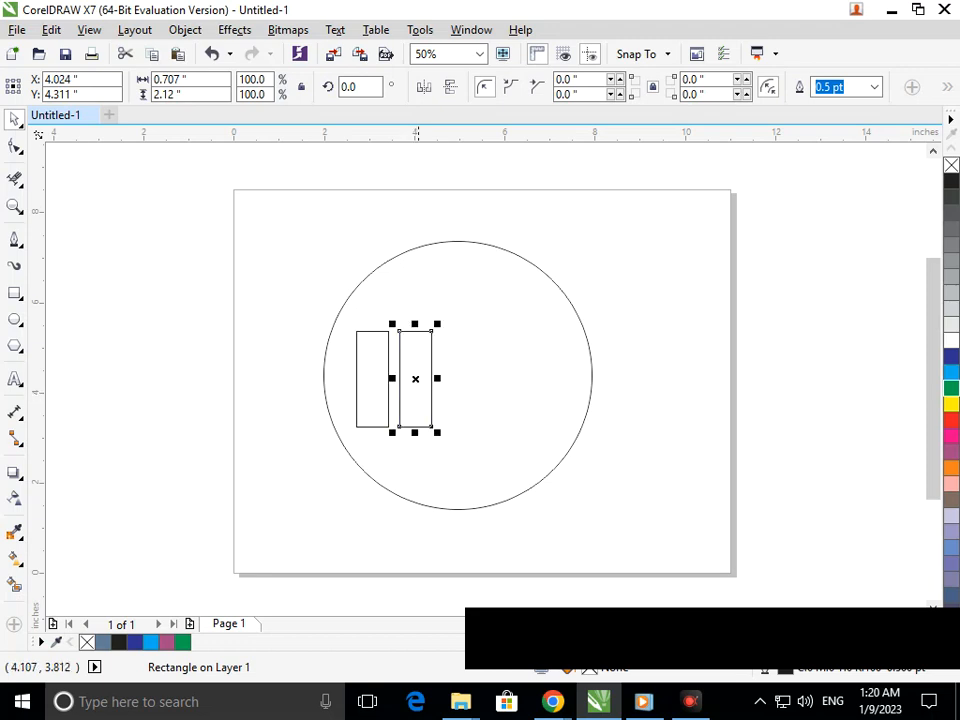
Copy the two upright rectangles together to their right inside the circle, forming an evenly spaced row of four.
{"action": "key", "text": "ctrl+d"}
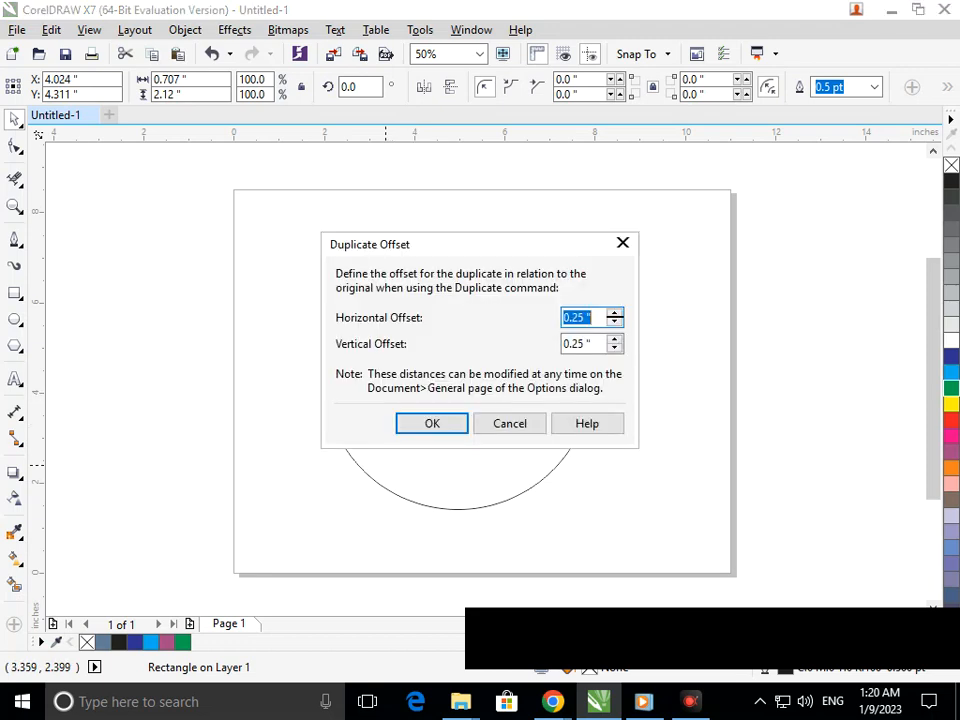
{"action": "left_click", "coordinate": [510, 423]}
{"action": "left_click", "coordinate": [213, 346]}
{"action": "left_click_drag", "start_coordinate": [317, 253], "coordinate": [460, 469]}
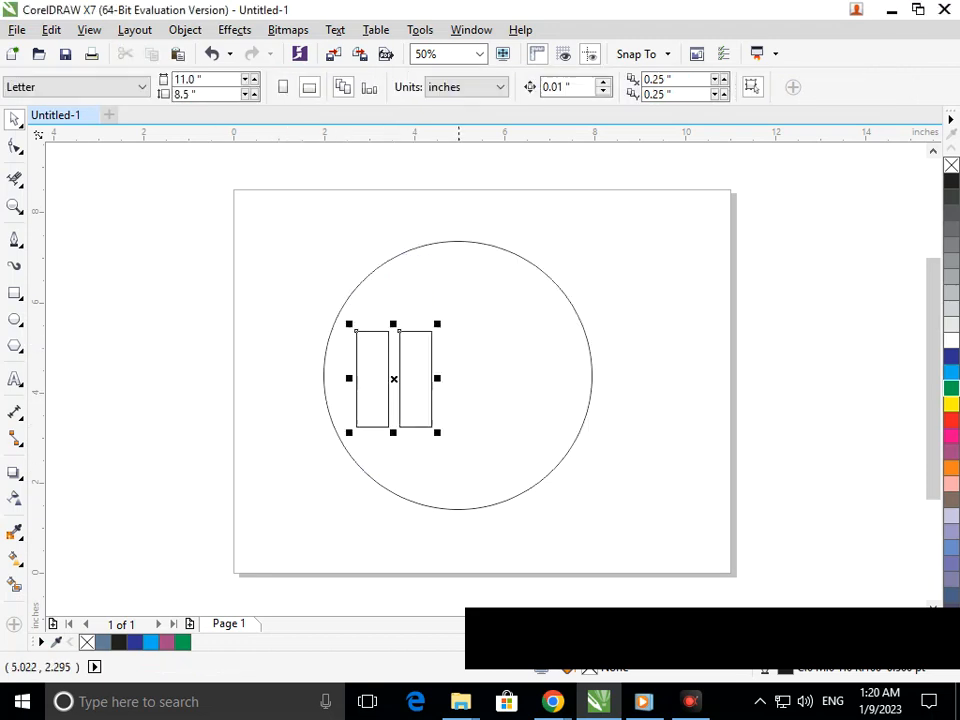
{"action": "left_click_drag", "start_coordinate": [395, 379], "coordinate": [485, 375]}
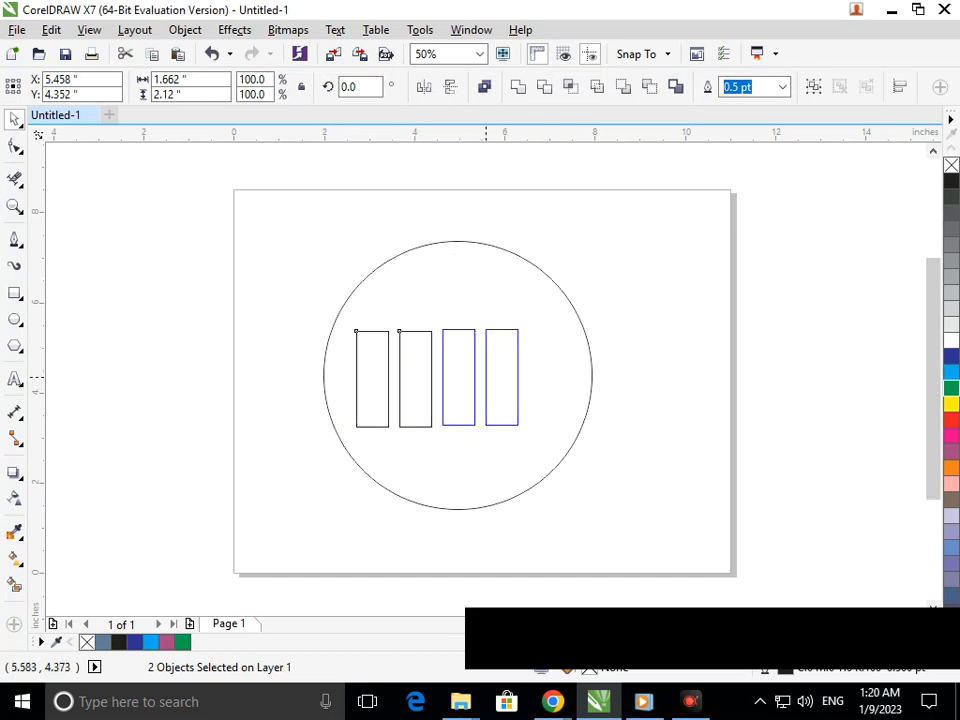
{"action": "left_click", "coordinate": [544, 458]}
Enlarge the circle to about 6.07 inches in diameter and shift it left so it surrounds the four rectangles evenly.
{"action": "left_click", "coordinate": [500, 496]}
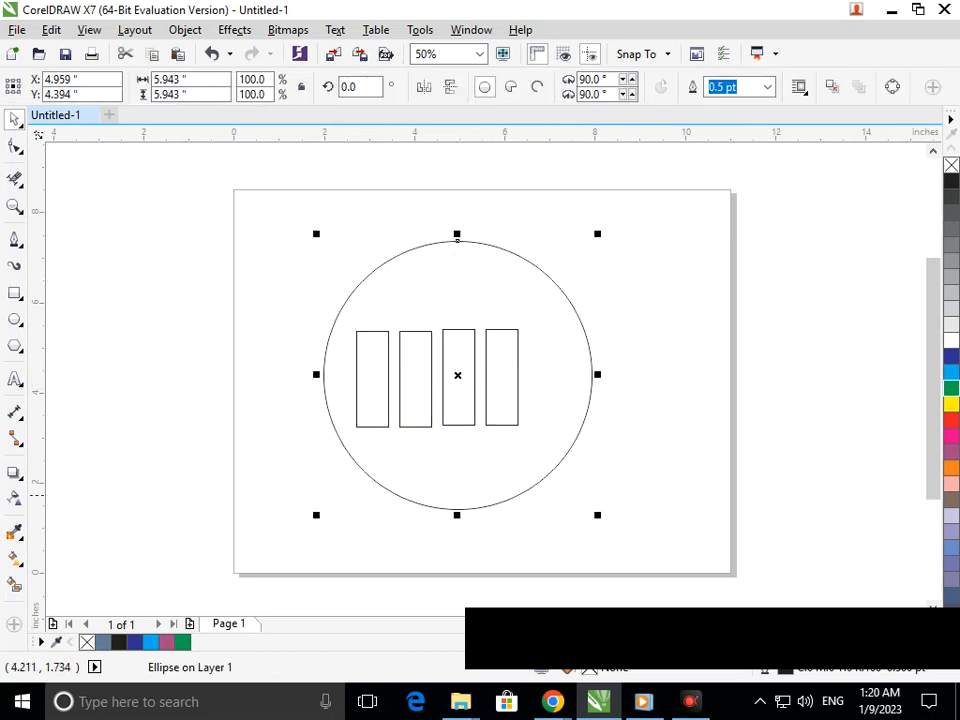
{"action": "left_click_drag", "start_coordinate": [322, 524], "coordinate": [324, 511]}
{"action": "left_click_drag", "start_coordinate": [455, 461], "coordinate": [437, 461]}
{"action": "left_click_drag", "start_coordinate": [306, 509], "coordinate": [290, 521]}
{"action": "left_click", "coordinate": [281, 530]}
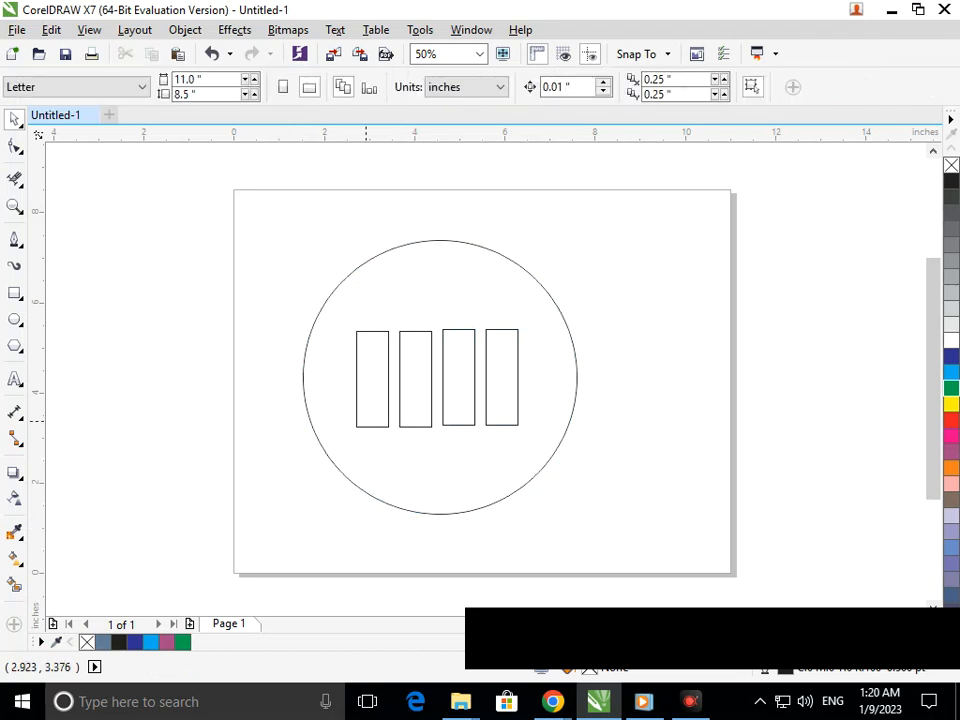
Draw two diagonal lines from the first rectangle's upper corners to the matching lower corners of the third rectangle.
{"action": "left_click", "coordinate": [15, 240]}
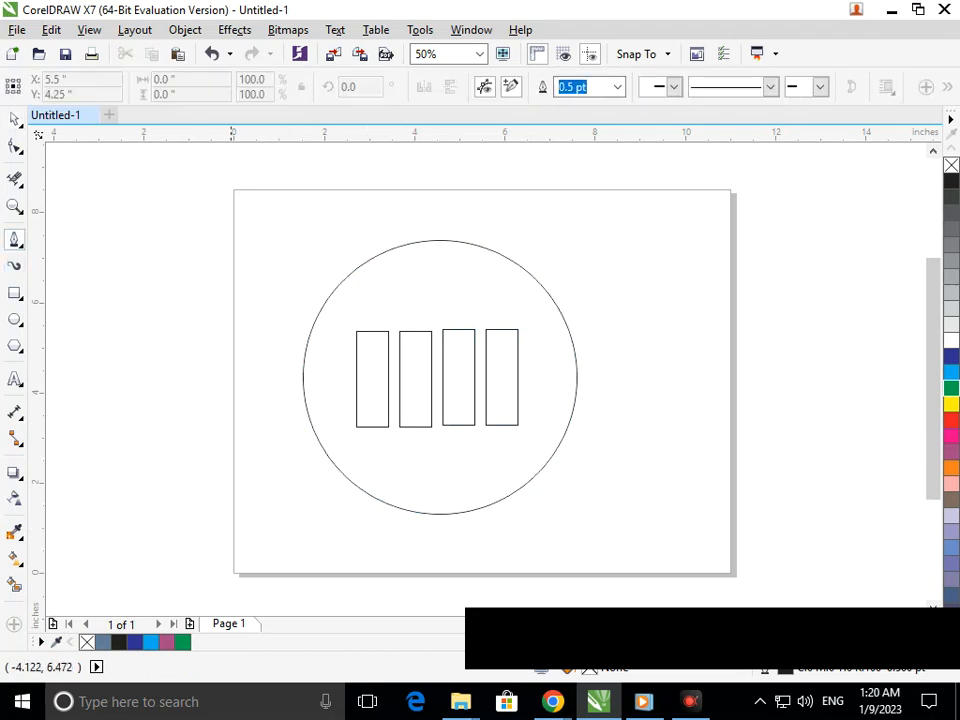
{"action": "left_click", "coordinate": [356, 331]}
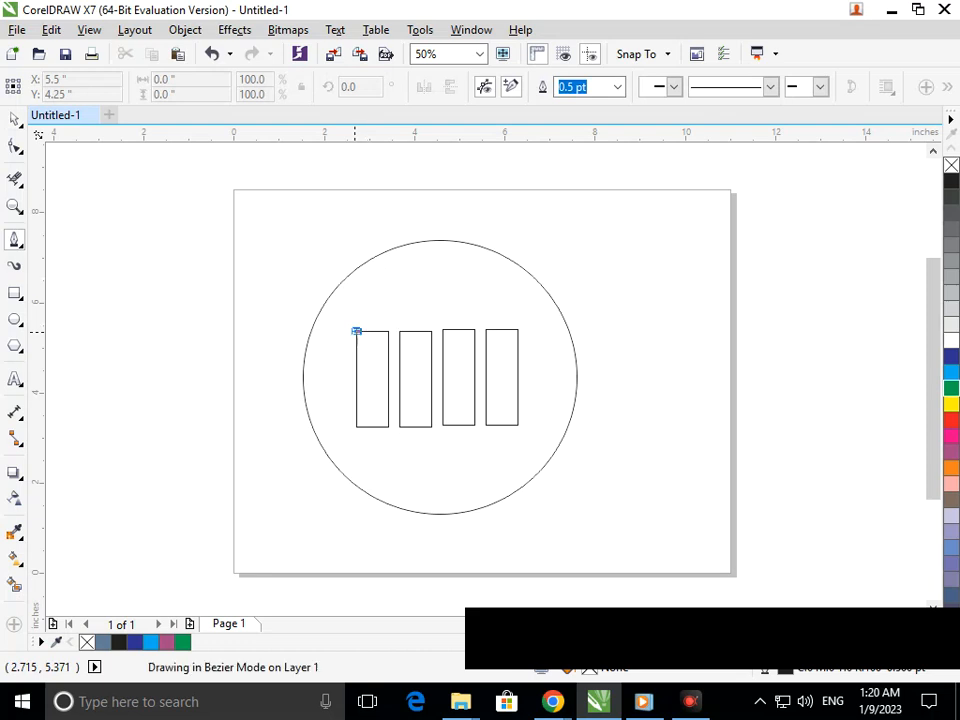
{"action": "key", "text": "Escape"}
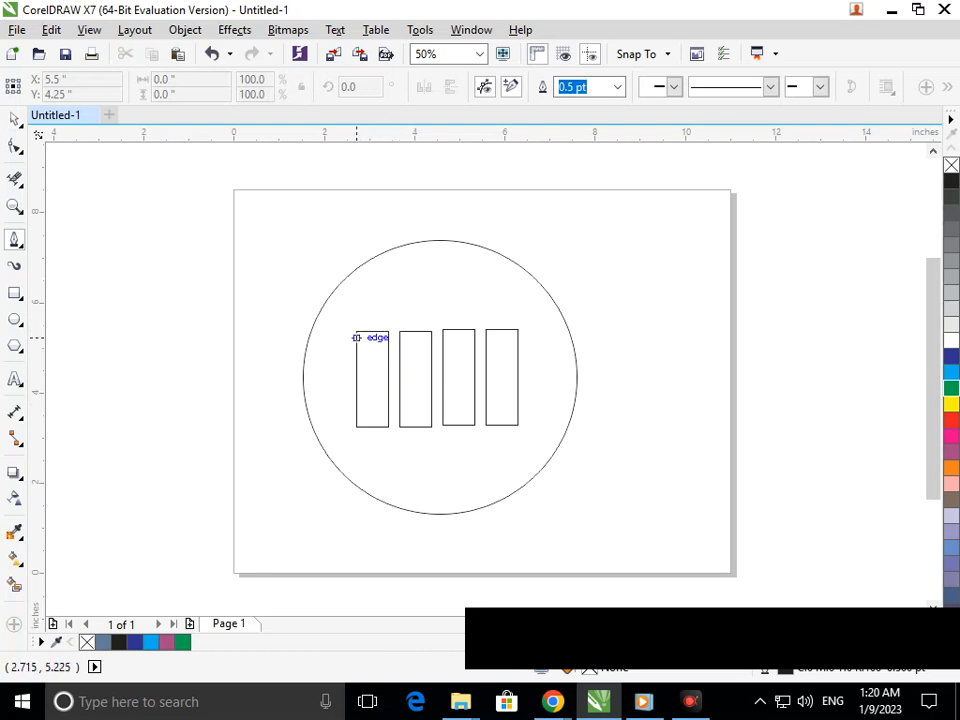
{"action": "left_click", "coordinate": [356, 331]}
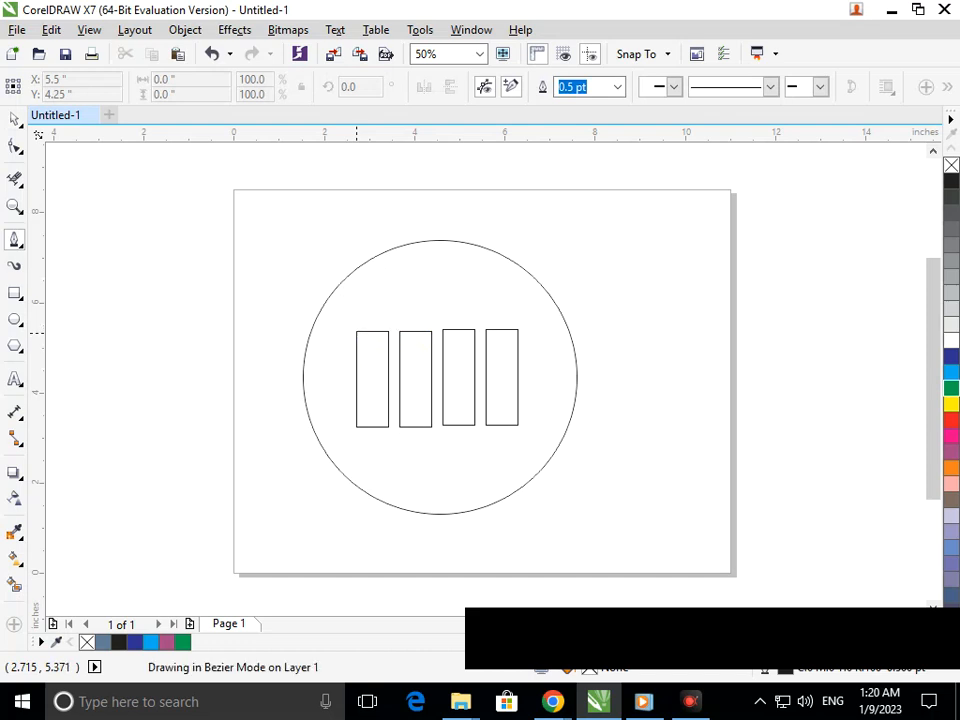
{"action": "left_click", "coordinate": [443, 425]}
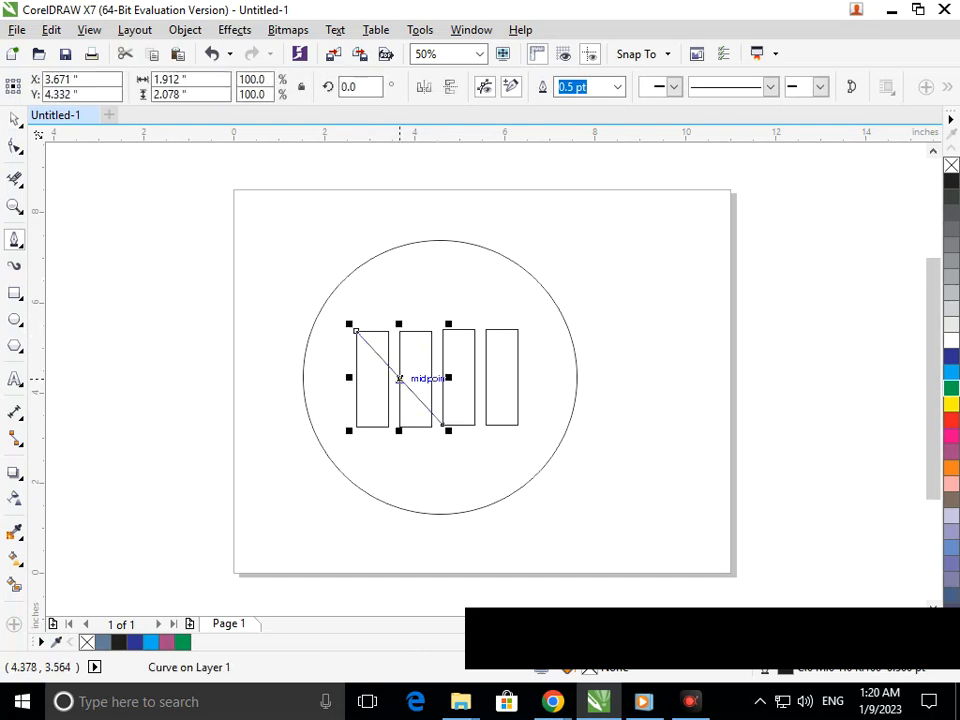
{"action": "left_click", "coordinate": [388, 331]}
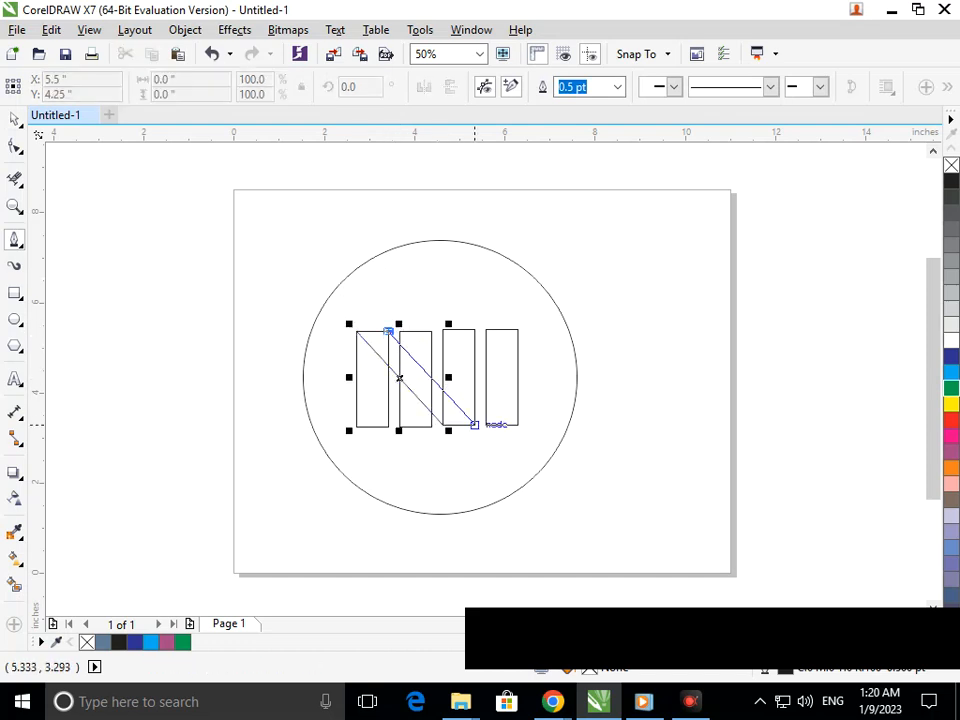
{"action": "left_click", "coordinate": [474, 424]}
Draw two diagonal lines from the second rectangle's upper corners to the matching lower corners of the fourth rectangle.
{"action": "left_click", "coordinate": [399, 331]}
{"action": "key", "text": "Escape"}
{"action": "left_click", "coordinate": [399, 331]}
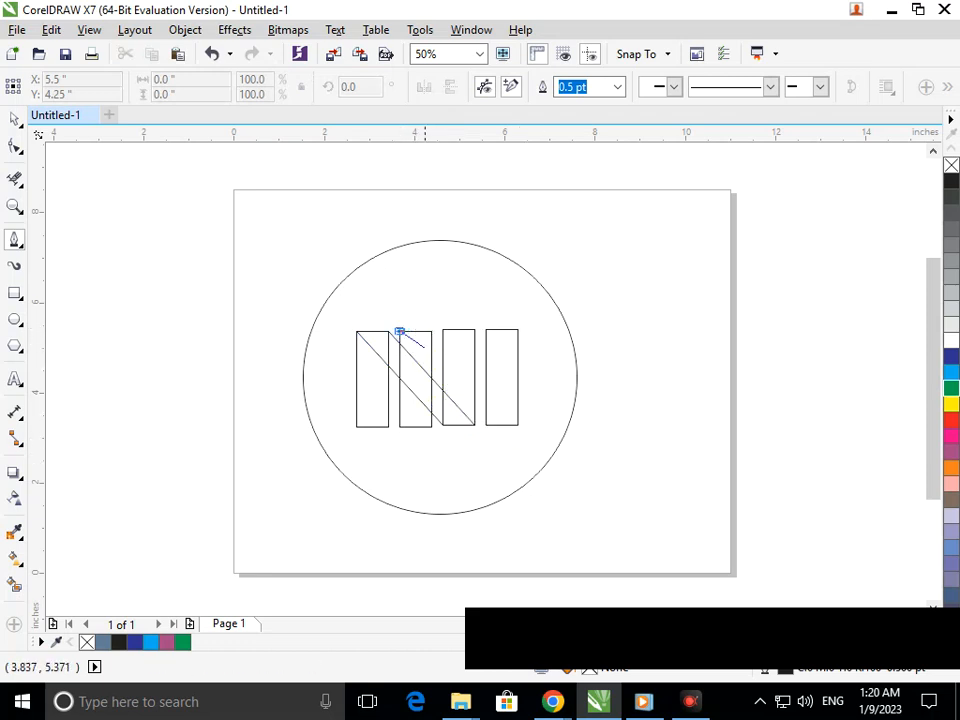
{"action": "left_click", "coordinate": [486, 424]}
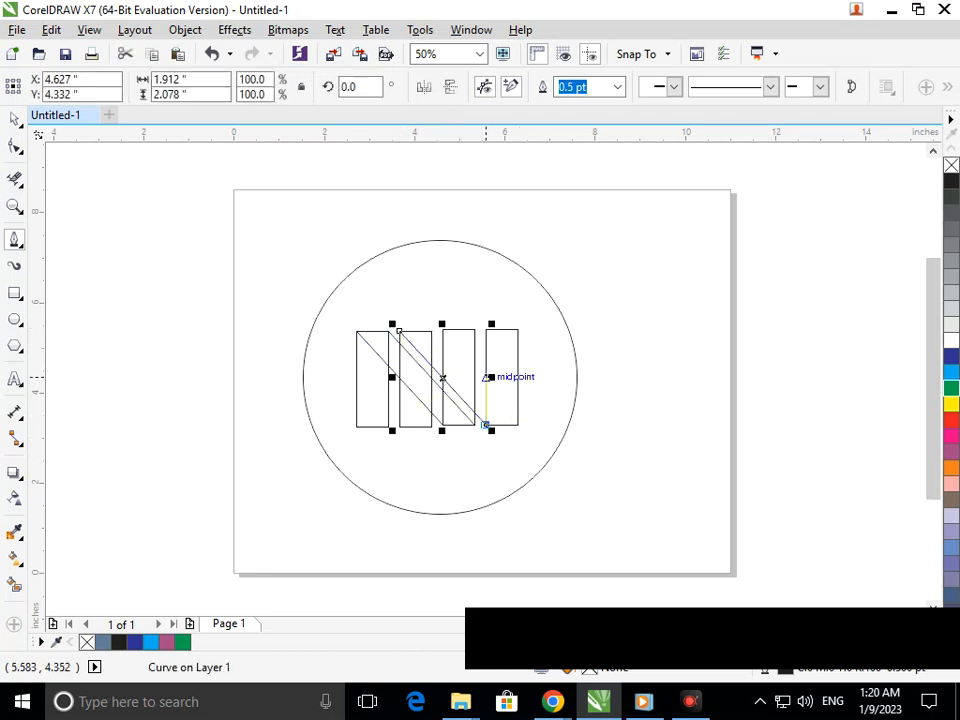
{"action": "left_click", "coordinate": [431, 331]}
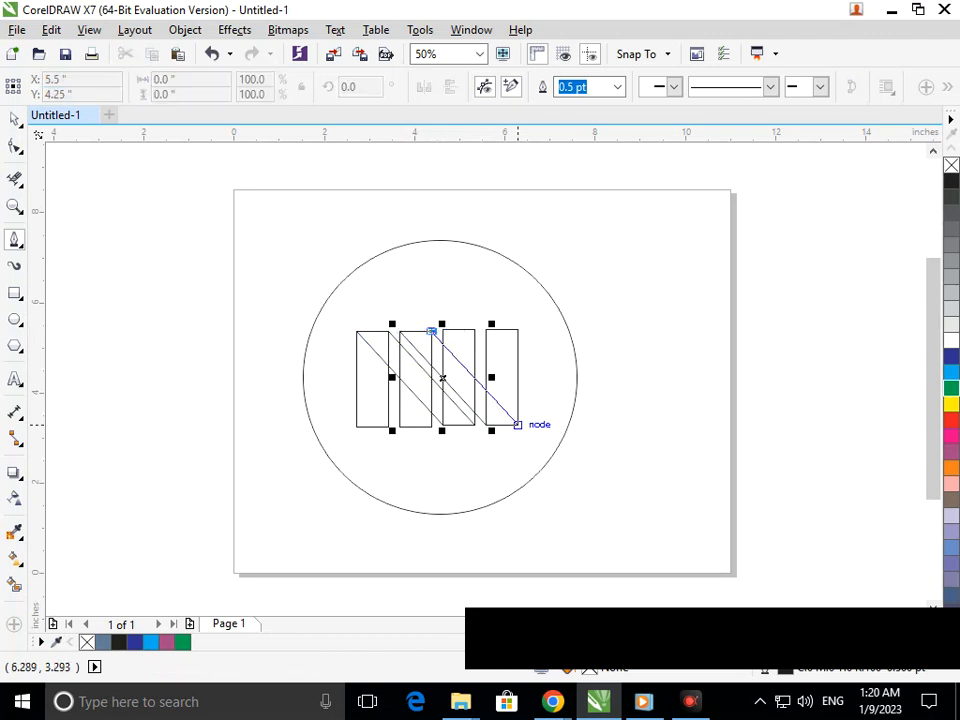
{"action": "left_click", "coordinate": [517, 424]}
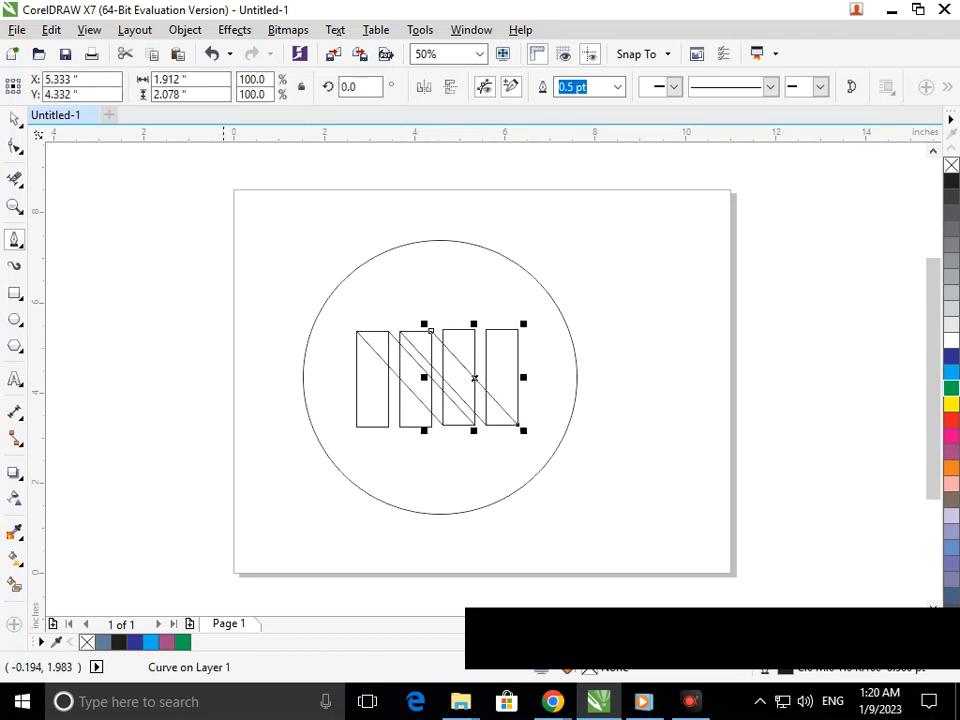
{"action": "key", "text": "space"}
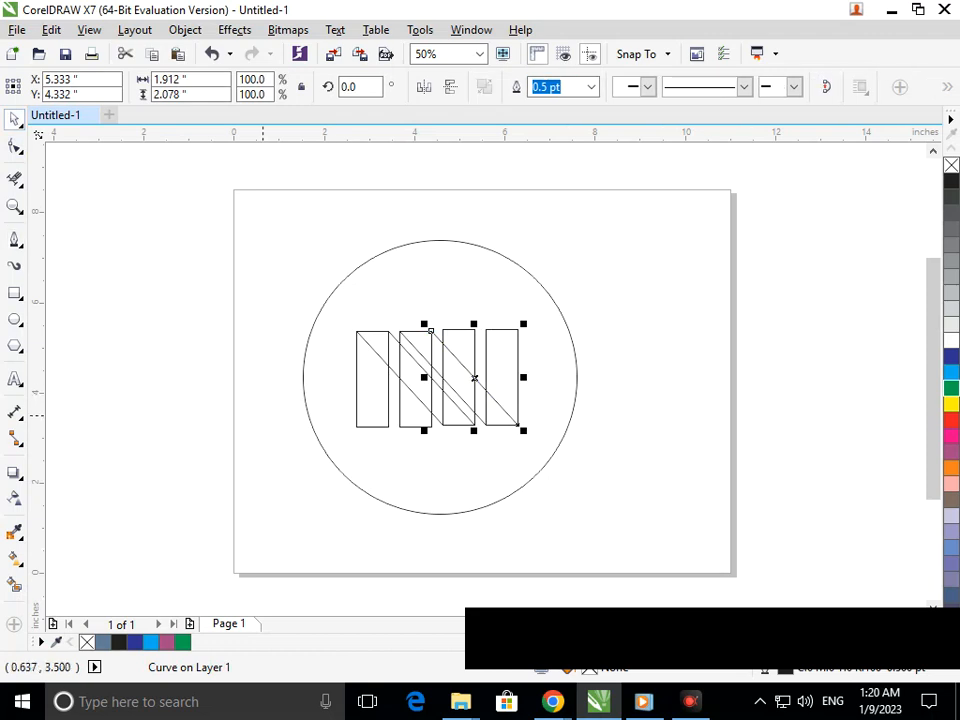
{"action": "key", "text": "Escape"}
Select the four diagonal lines and place a copy of them slightly to the right of the originals.
{"action": "left_click", "coordinate": [396, 374]}
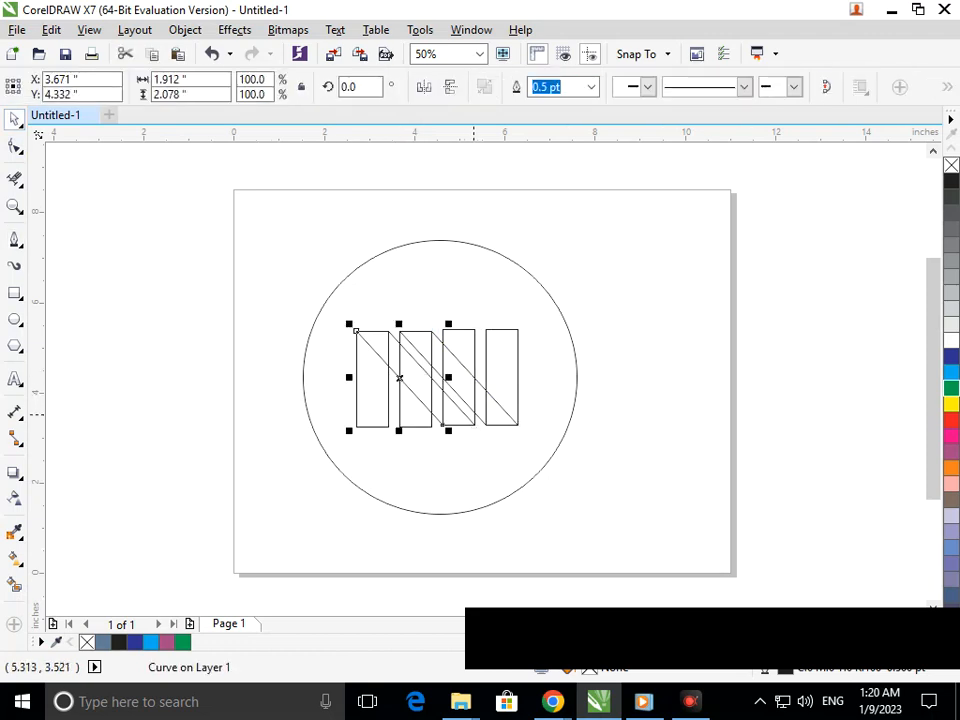
{"action": "left_click", "coordinate": [467, 414], "text": "shift"}
{"action": "left_click", "coordinate": [467, 399], "text": "shift"}
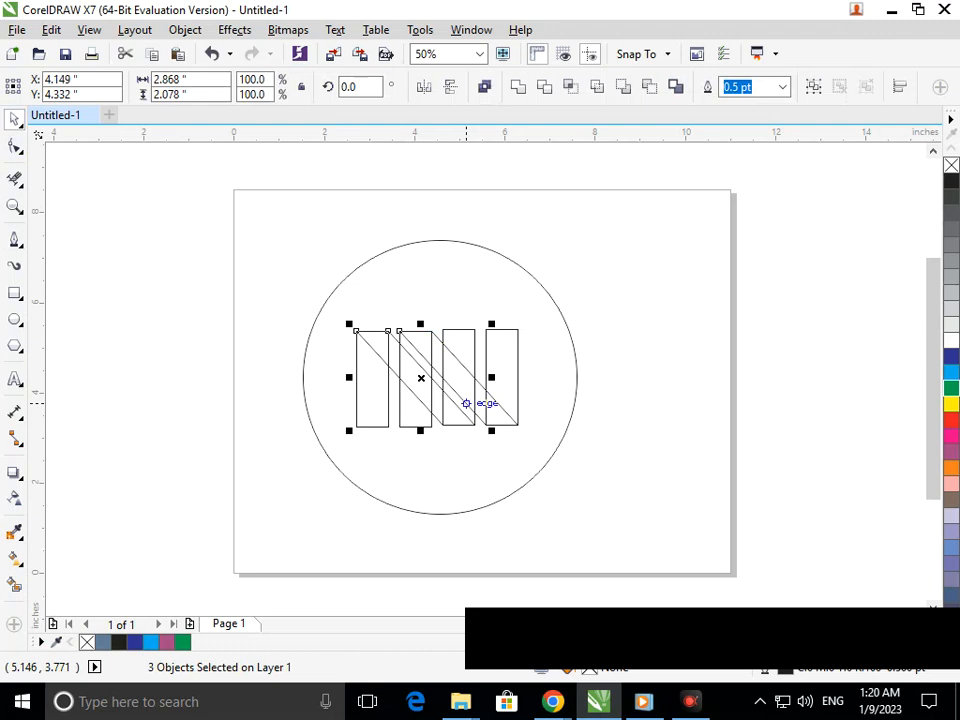
{"action": "left_click", "coordinate": [501, 405], "text": "shift"}
{"action": "left_click_drag", "start_coordinate": [470, 408], "coordinate": [465, 408]}
{"action": "left_click", "coordinate": [566, 515]}
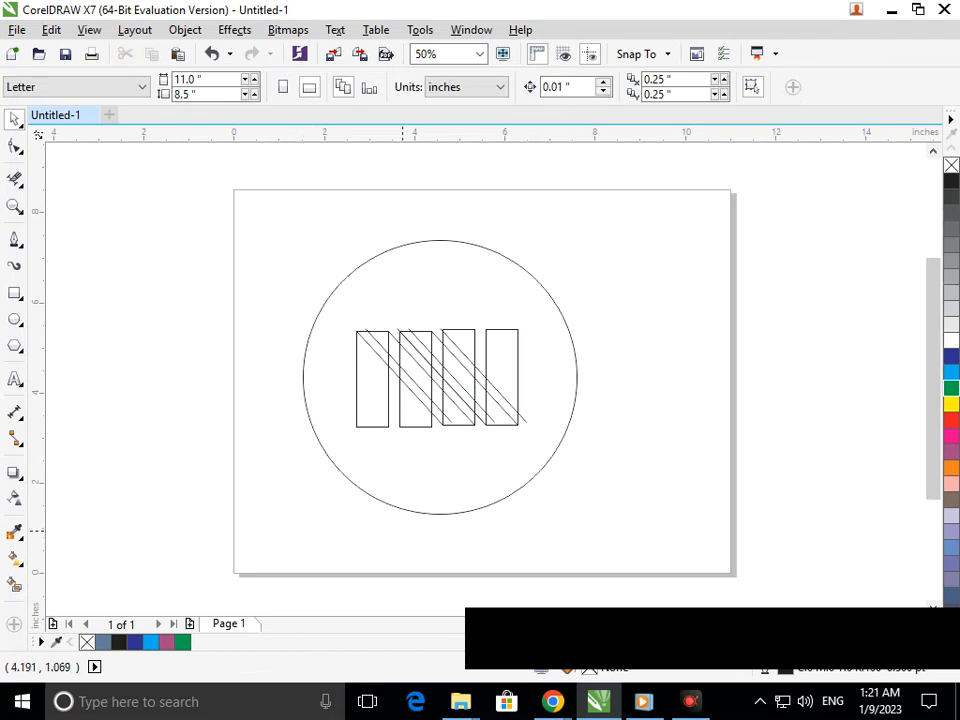
Skew the four rectangles and all diagonal lines horizontally so that their upper ends lean to the right.
{"action": "left_click_drag", "start_coordinate": [305, 556], "coordinate": [545, 327]}
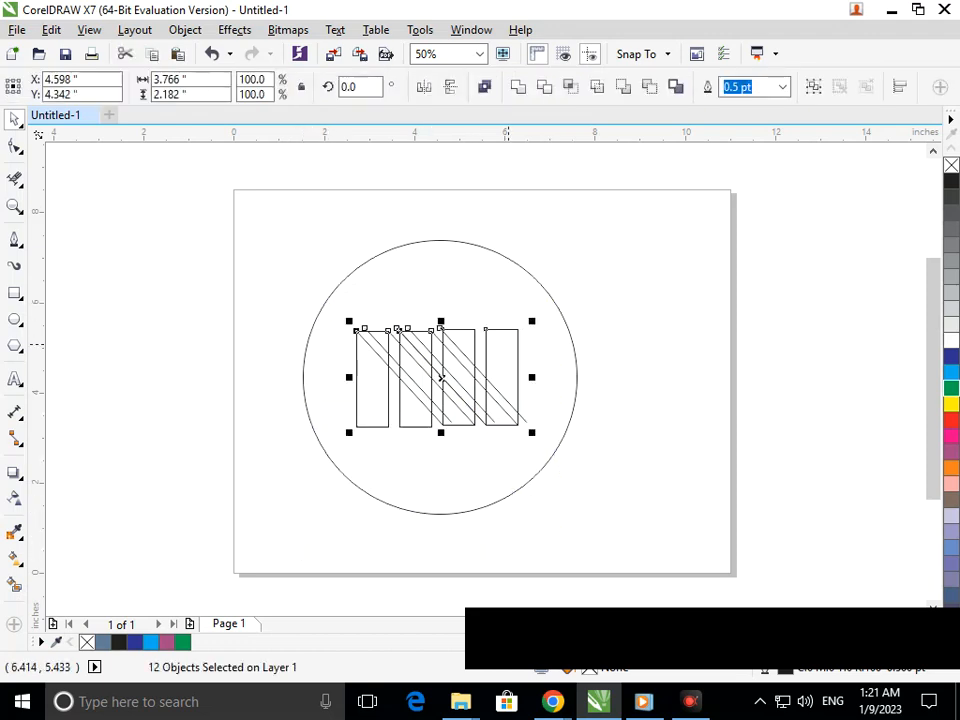
{"action": "left_click", "coordinate": [464, 400]}
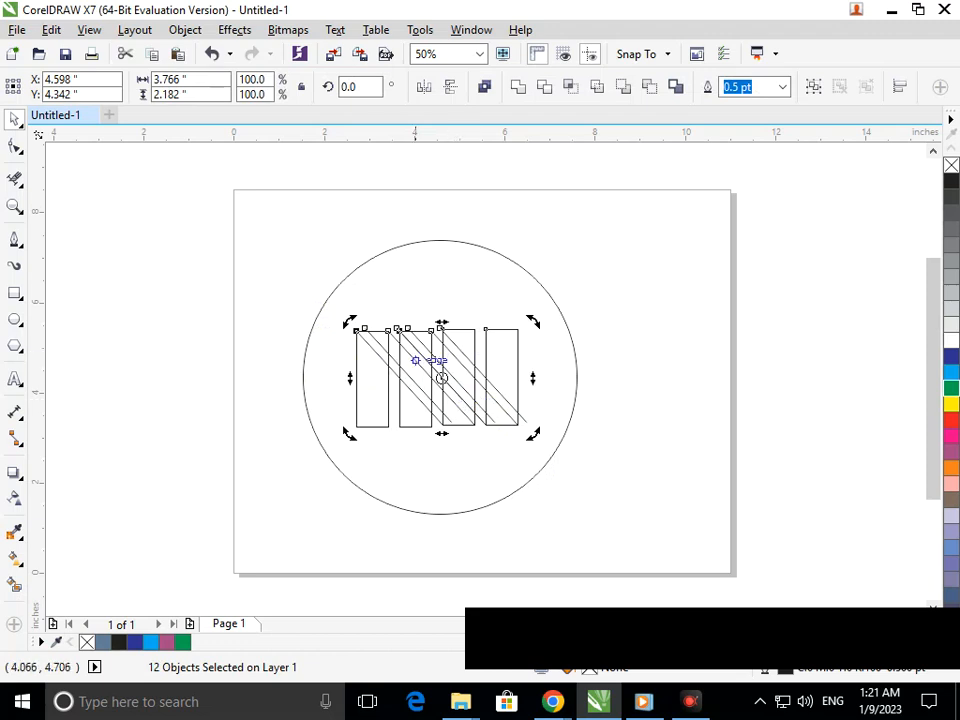
{"action": "left_click_drag", "start_coordinate": [443, 322], "coordinate": [468, 328]}
{"action": "left_click", "coordinate": [645, 433]}
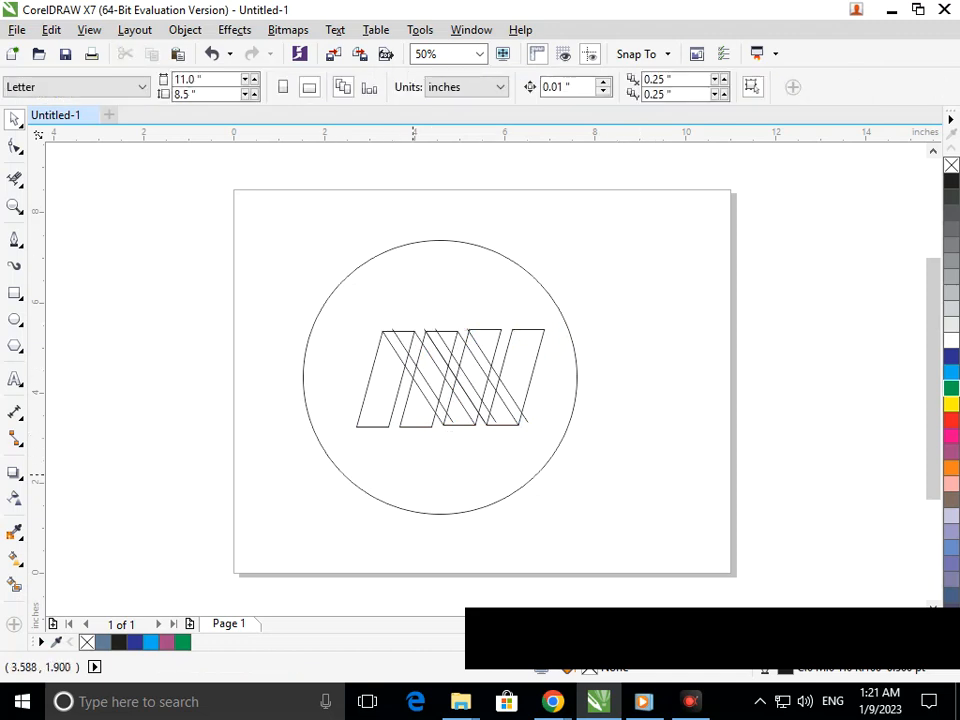
Select the slanted bars and diagonal lines inside the circle and convert them to curves.
{"action": "left_click", "coordinate": [14, 146]}
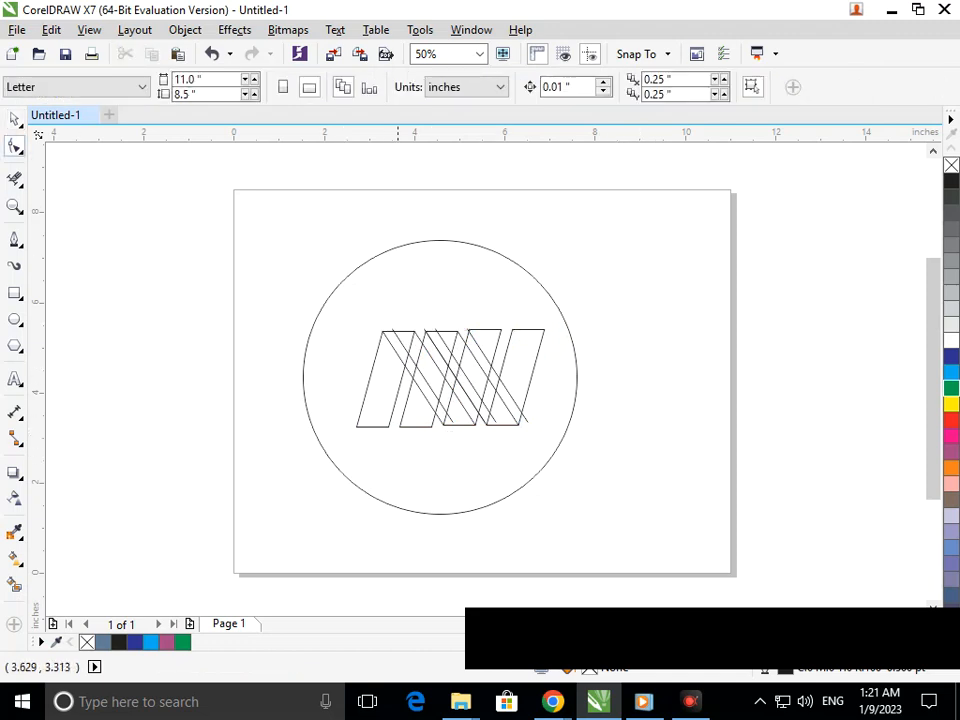
{"action": "left_click", "coordinate": [365, 418]}
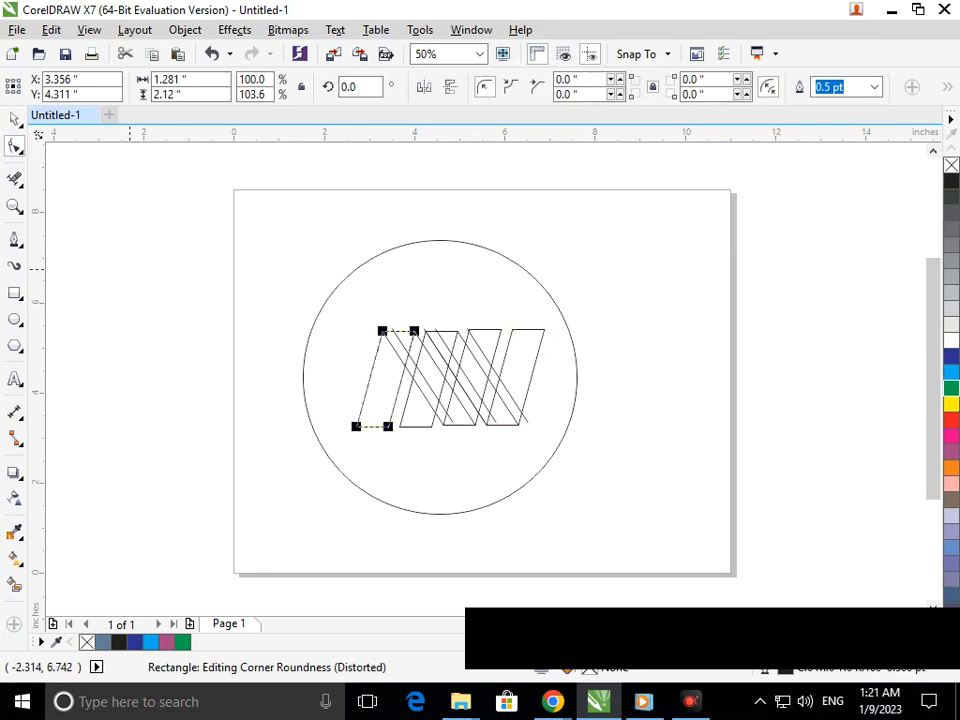
{"action": "left_click", "coordinate": [14, 119]}
{"action": "left_click_drag", "start_coordinate": [246, 236], "coordinate": [693, 513]}
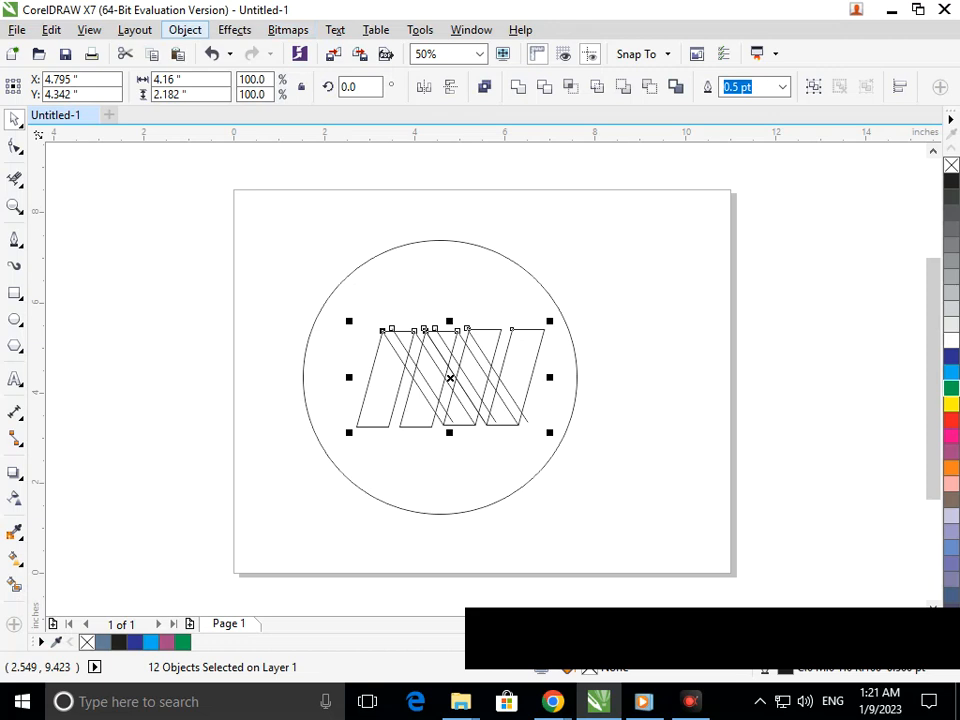
{"action": "left_click", "coordinate": [185, 29]}
{"action": "left_click", "coordinate": [240, 405]}
Move the first bar's two bottom nodes down along its slant, extending the bar past the circle's lower edge.
{"action": "left_click", "coordinate": [14, 146]}
{"action": "left_click_drag", "start_coordinate": [280, 415], "coordinate": [366, 511]}
{"action": "left_click", "coordinate": [434, 443]}
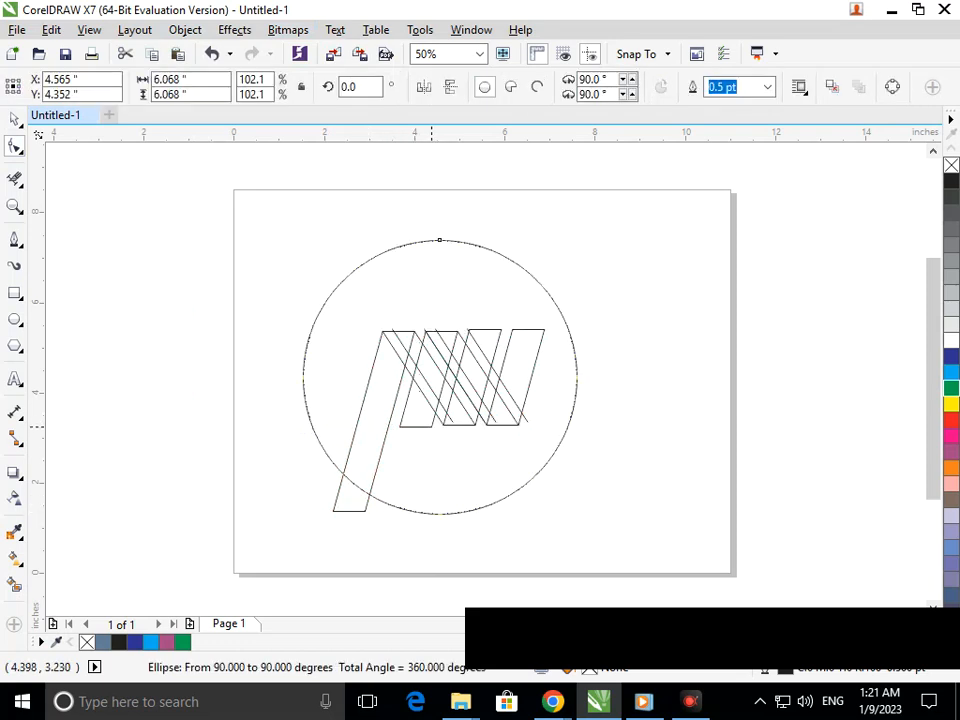
Move the second bar's two bottom nodes down along its slant, making it slightly longer than the third and fourth bars.
{"action": "left_click", "coordinate": [435, 426]}
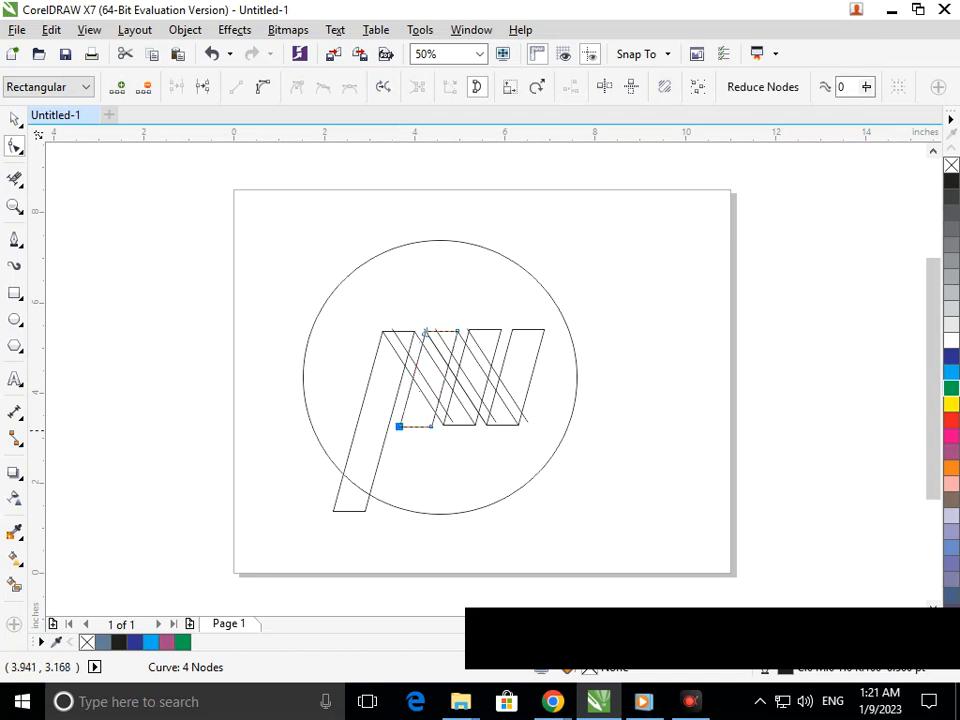
{"action": "left_click", "coordinate": [431, 426]}
{"action": "left_click", "coordinate": [400, 426]}
{"action": "left_click", "coordinate": [431, 427], "text": "shift"}
{"action": "left_click_drag", "start_coordinate": [430, 425], "coordinate": [424, 454]}
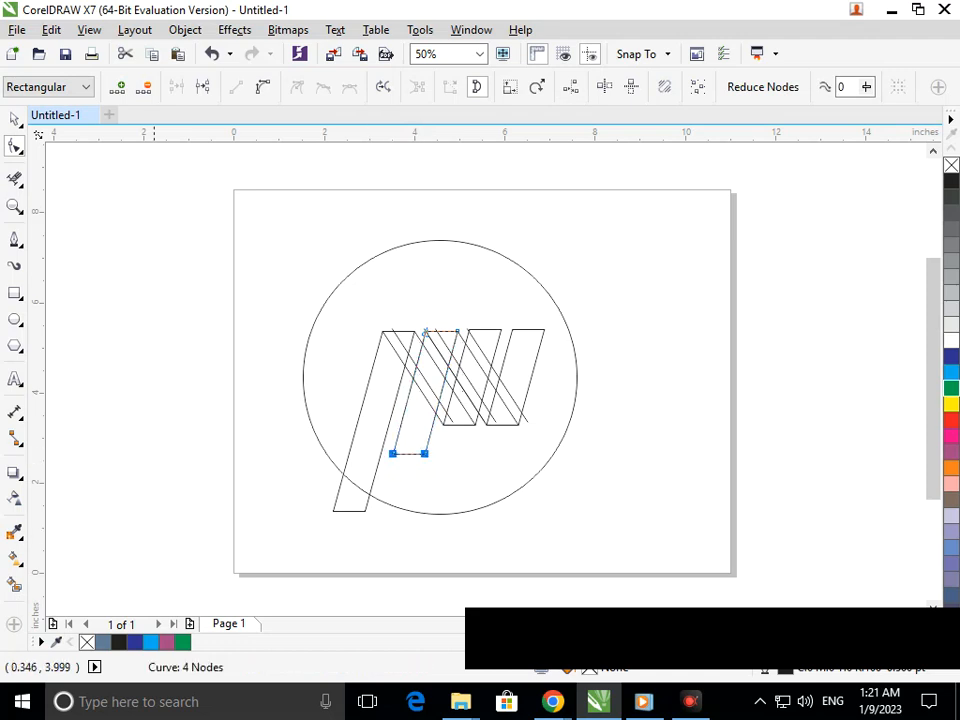
Delete the diagonal line segments that cross the inside of the first slanted bar.
{"action": "left_click", "coordinate": [14, 179]}
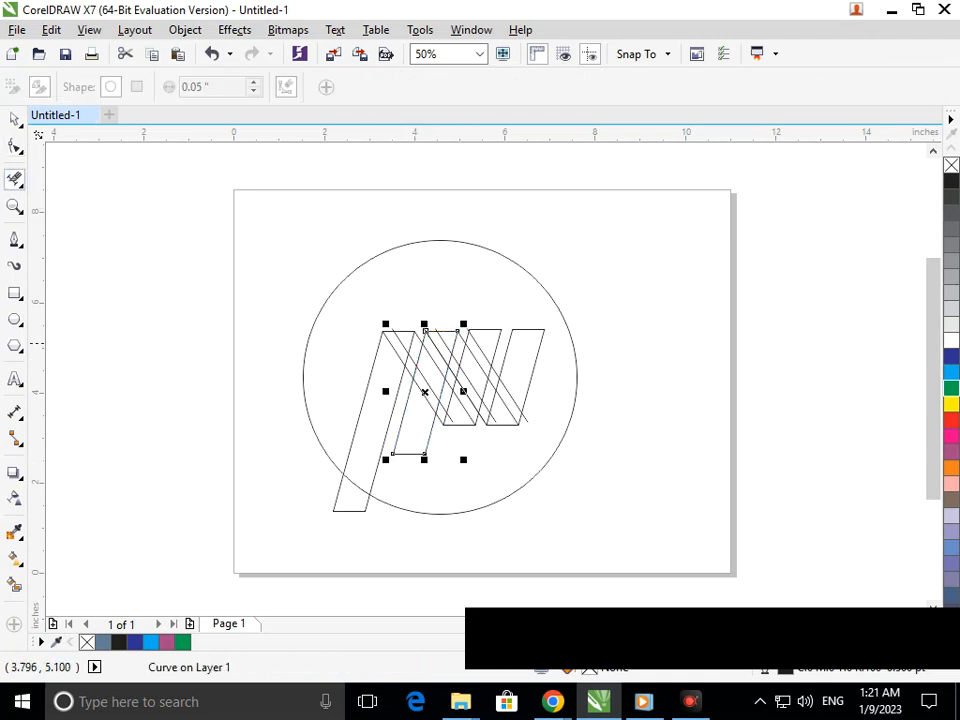
{"action": "left_click", "coordinate": [394, 346]}
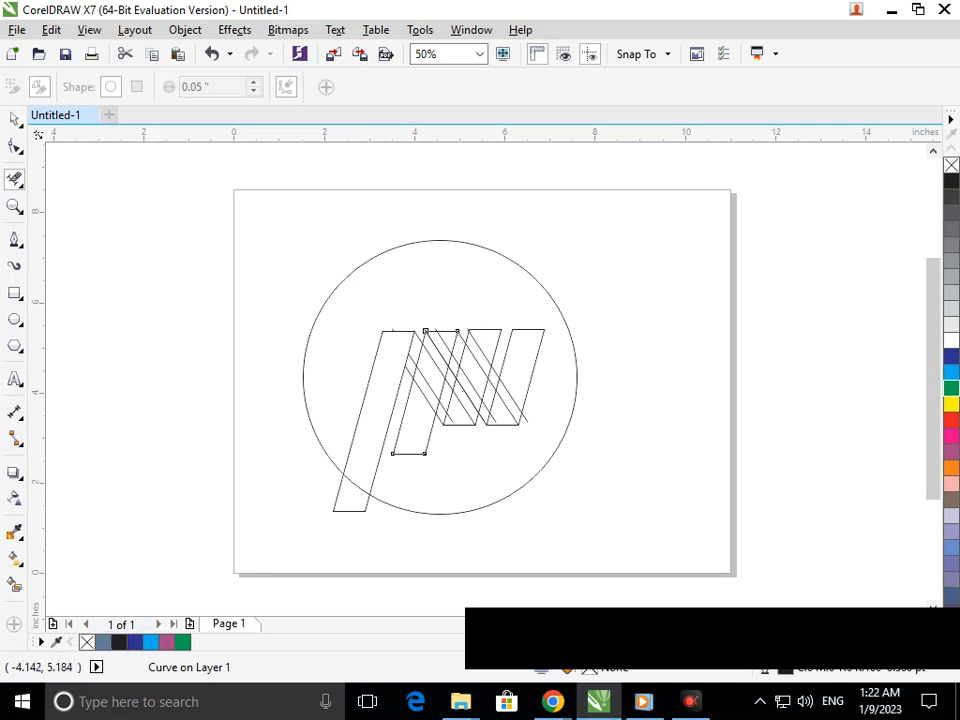
{"action": "key", "text": "space"}
{"action": "key", "text": "space"}
{"action": "left_click", "coordinate": [130, 451]}
Make an enlarged copy of the circle, about 6.57 inches in diameter, extending beyond the original toward the lower left.
{"action": "left_click", "coordinate": [324, 436]}
{"action": "left_click_drag", "start_coordinate": [298, 522], "coordinate": [274, 544]}
{"action": "left_click", "coordinate": [212, 539]}
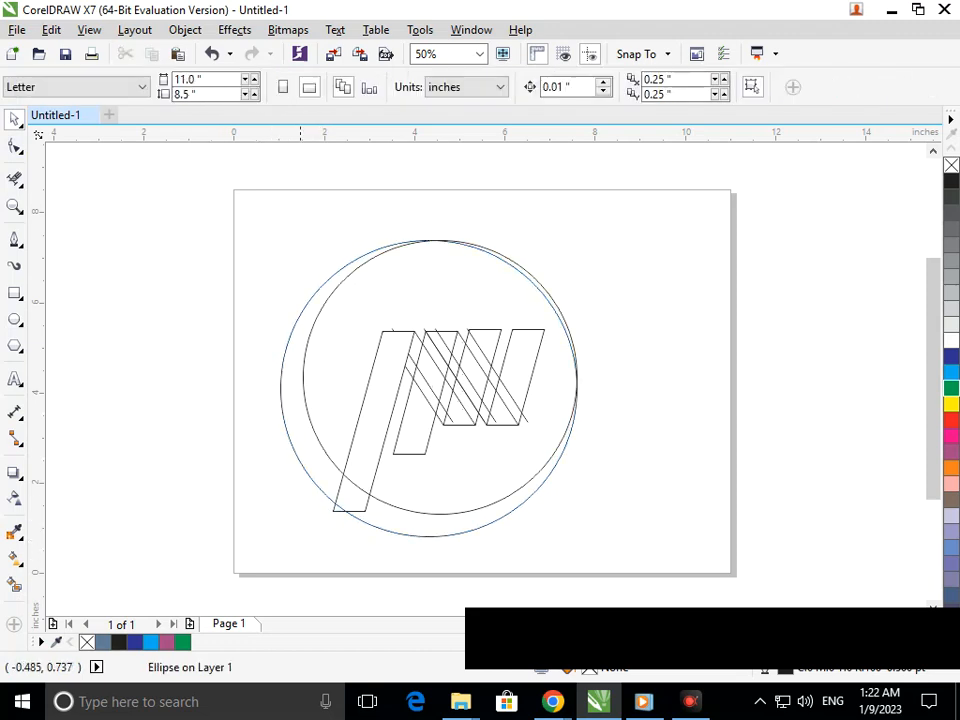
Reposition the two circles slightly so that the larger circle's upper-right arc closely follows the smaller circle's edge.
{"action": "left_click", "coordinate": [331, 458]}
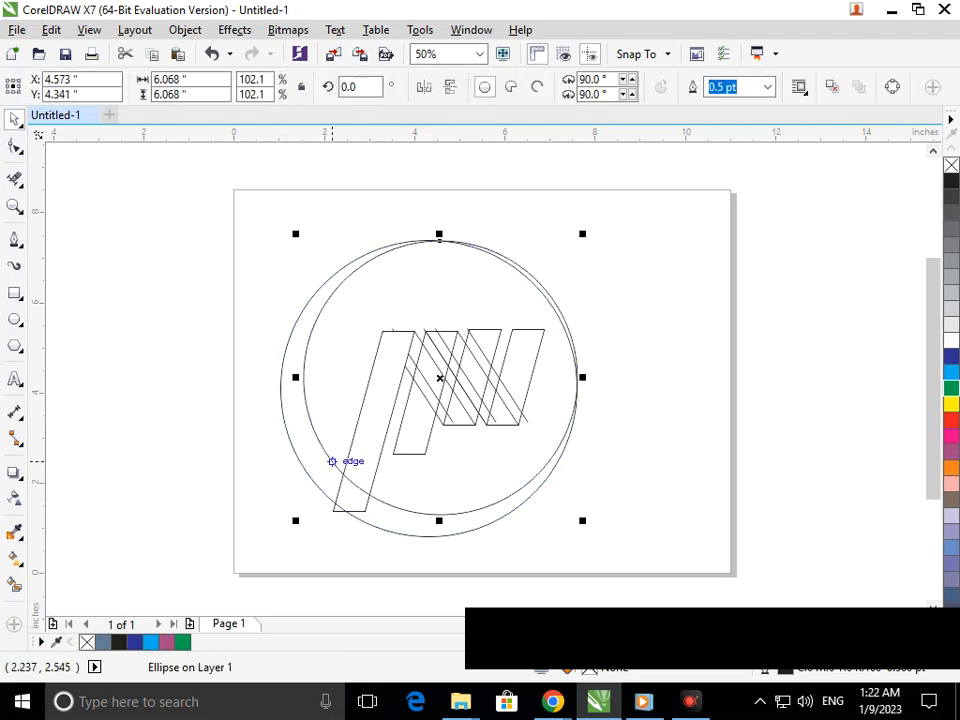
{"action": "left_click", "coordinate": [267, 491]}
{"action": "left_click_drag", "start_coordinate": [319, 487], "coordinate": [320, 489]}
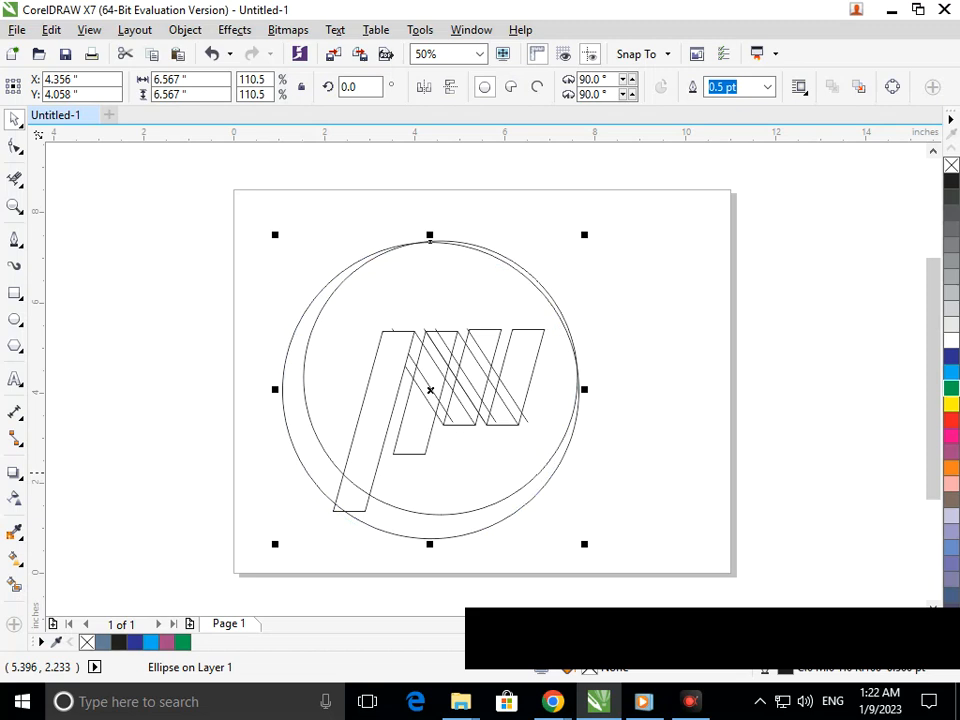
{"action": "left_click", "coordinate": [626, 455]}
{"action": "scroll", "coordinate": [582, 228], "scroll_direction": "up", "scroll_amount": 4}
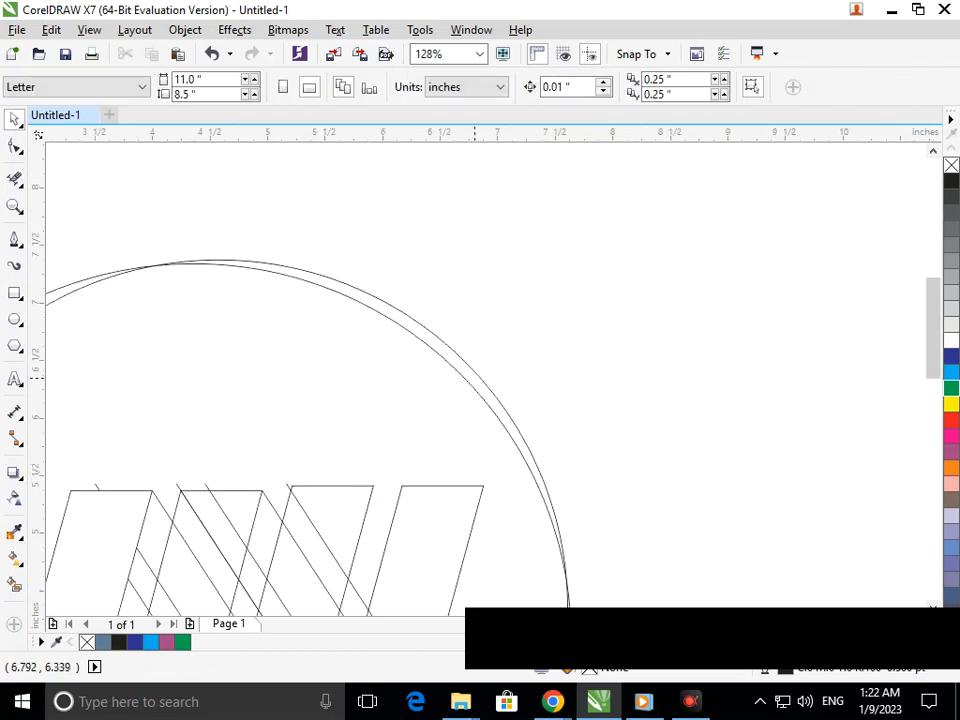
{"action": "left_click_drag", "start_coordinate": [469, 381], "coordinate": [480, 376]}
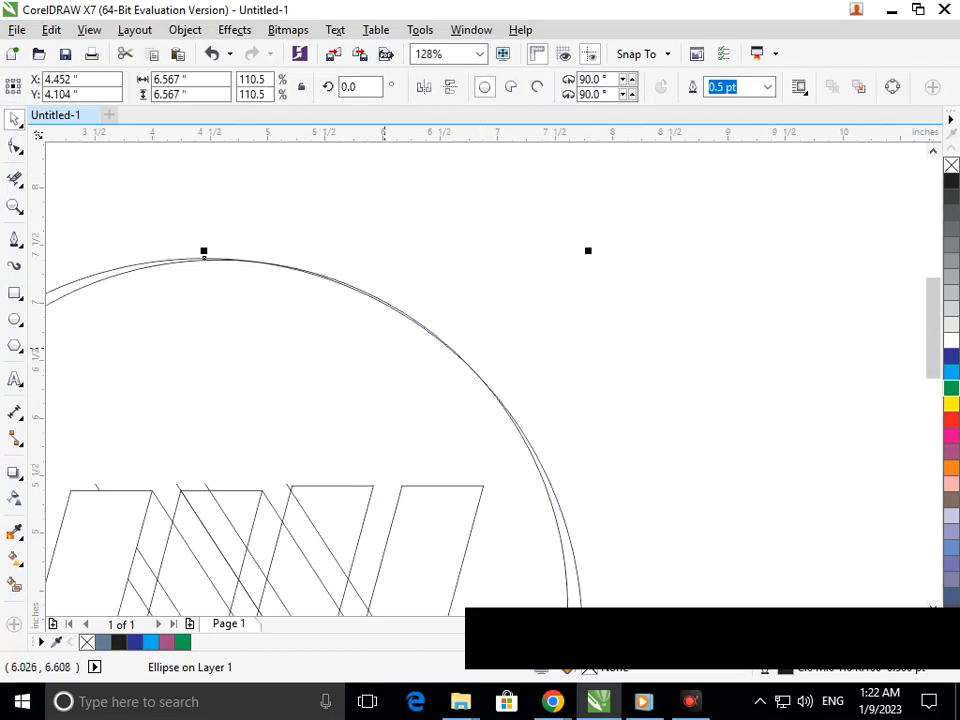
Move the first bar's two bottom nodes down along its slant so the bar ends beyond the larger circle.
{"action": "scroll", "coordinate": [478, 438], "scroll_direction": "down", "scroll_amount": 2}
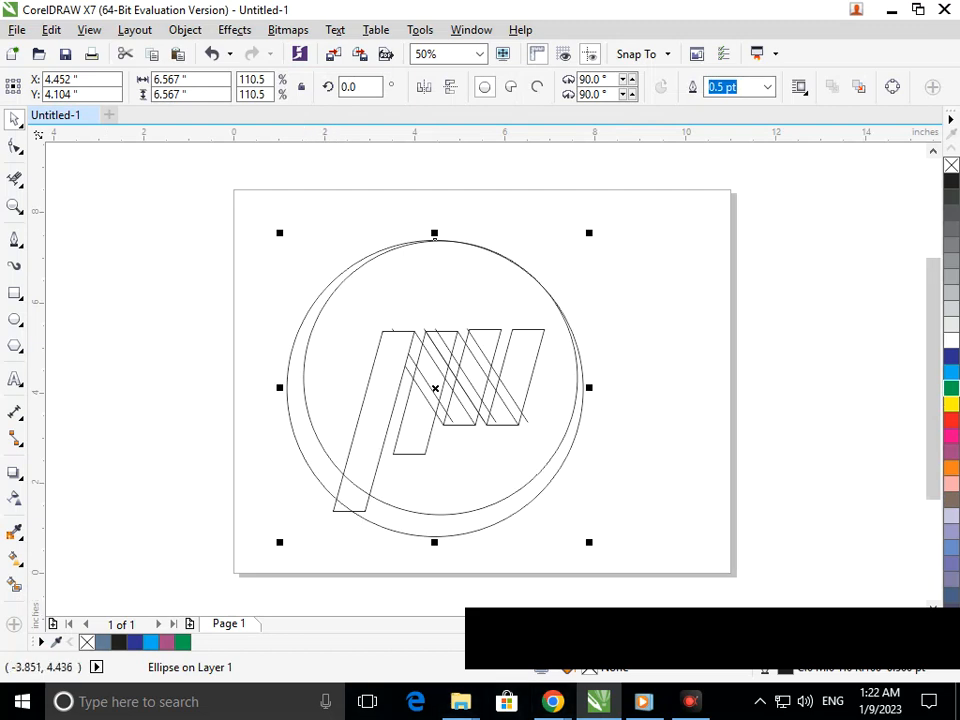
{"action": "left_click", "coordinate": [14, 147]}
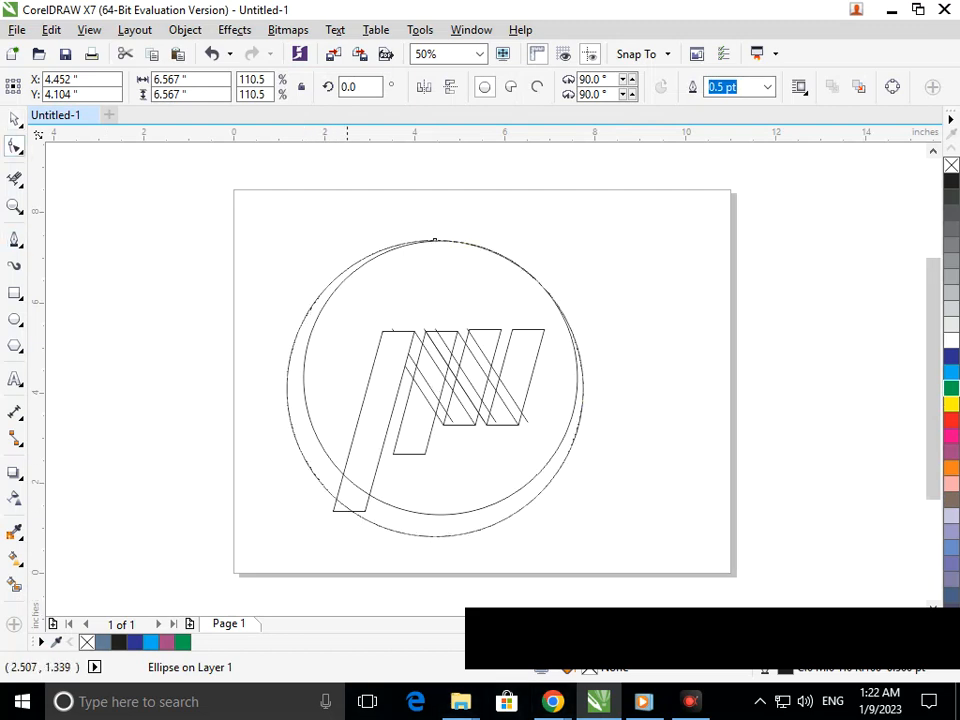
{"action": "left_click", "coordinate": [332, 510]}
{"action": "left_click", "coordinate": [332, 510]}
{"action": "left_click", "coordinate": [365, 511], "text": "shift"}
{"action": "left_click_drag", "start_coordinate": [365, 511], "coordinate": [359, 537]}
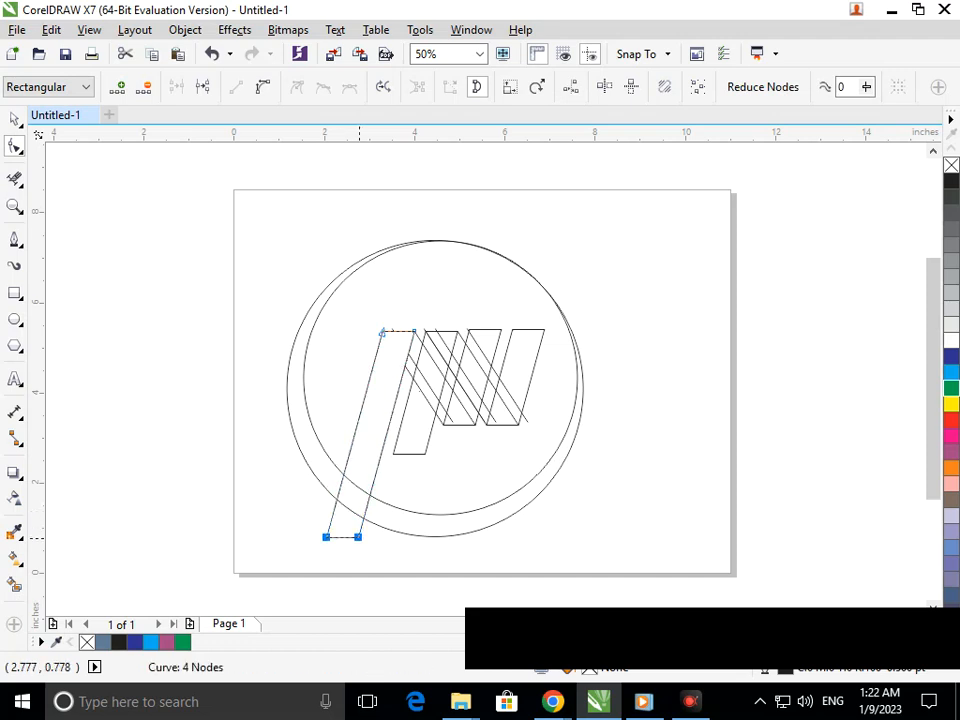
{"action": "left_click", "coordinate": [409, 548]}
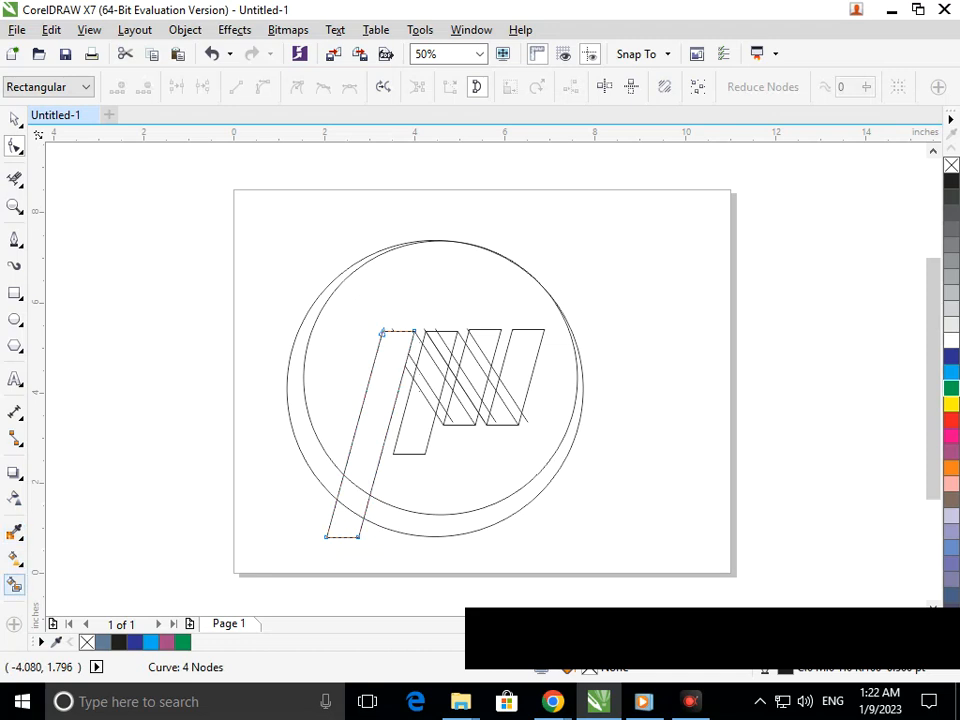
Smart-fill the crescent between the circles, the first bar down to the larger circle, and the second bar's lower part in blue-grey.
{"action": "left_click", "coordinate": [14, 583]}
{"action": "left_click", "coordinate": [326, 482]}
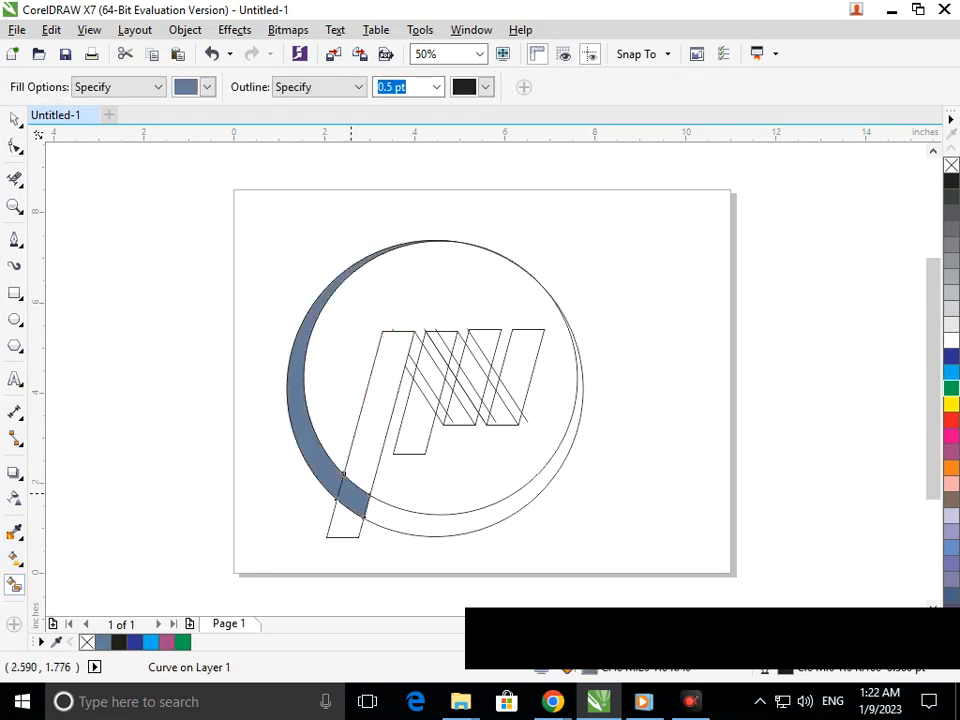
{"action": "left_click", "coordinate": [370, 462]}
{"action": "left_click", "coordinate": [407, 444]}
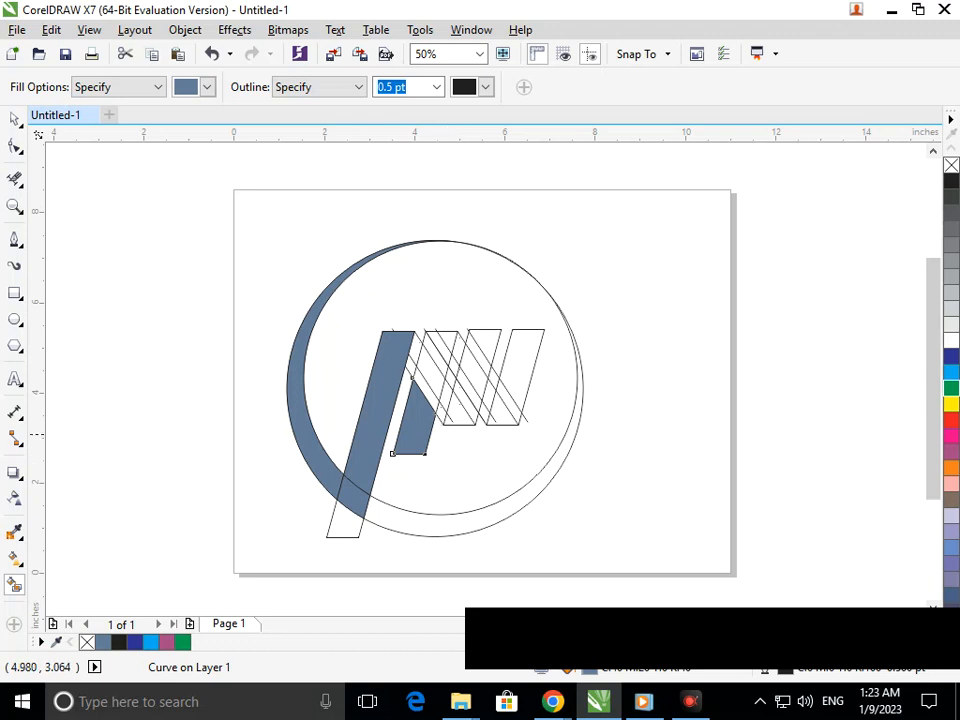
Extend the lower end of the short diagonal line along its slant until it crosses the third bar's bottom edge.
{"action": "scroll", "coordinate": [430, 403], "scroll_direction": "up", "scroll_amount": 5}
{"action": "key", "text": "F10"}
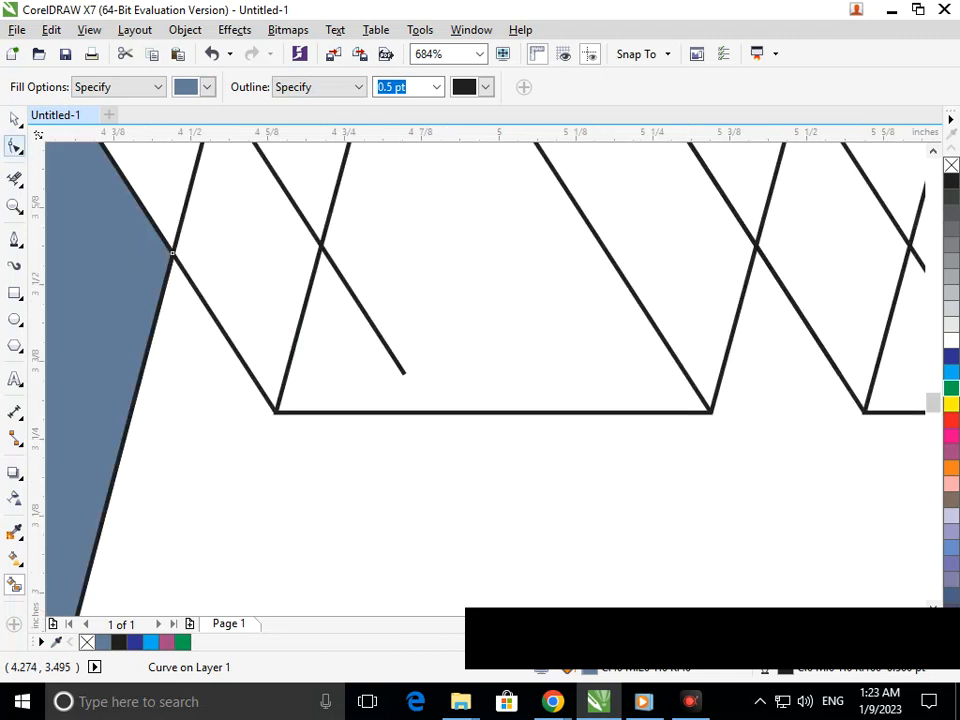
{"action": "left_click", "coordinate": [404, 373]}
{"action": "left_click_drag", "start_coordinate": [404, 373], "coordinate": [446, 435]}
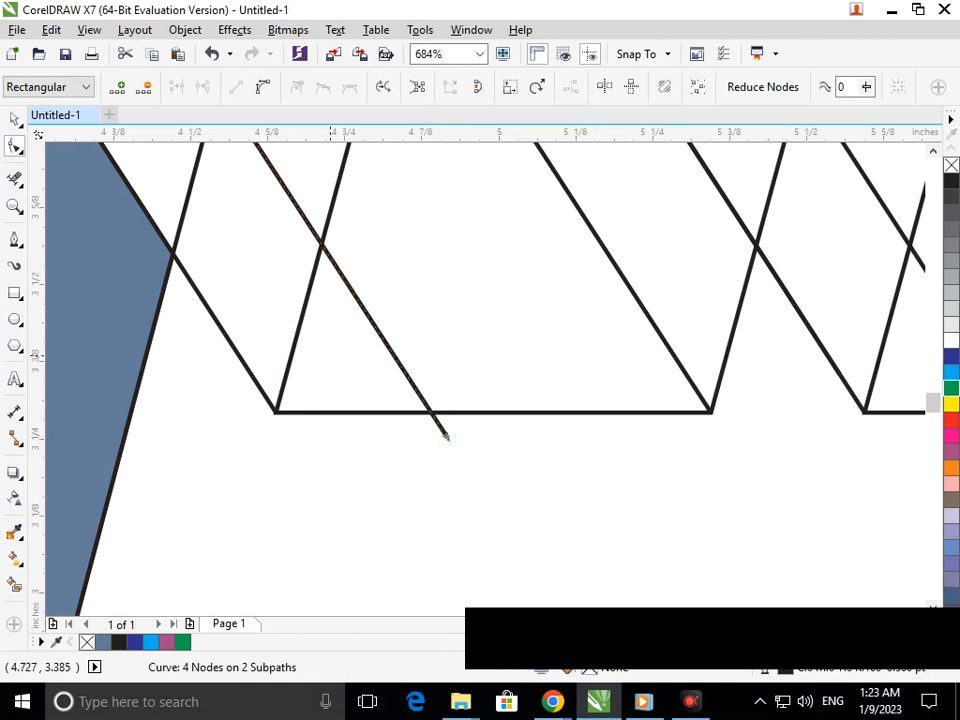
{"action": "scroll", "coordinate": [446, 435], "scroll_direction": "down", "scroll_amount": 5}
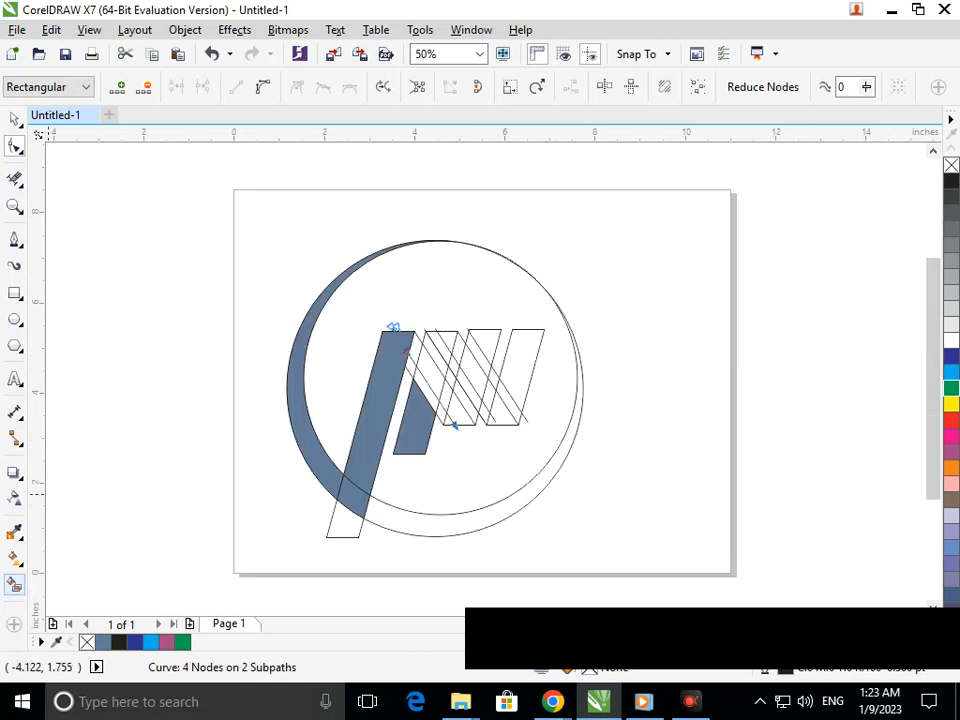
Smart-fill the segments of the first diagonal stroke, from the first bar's top corner down to the third bar's base, in blue-grey.
{"action": "left_click", "coordinate": [15, 584]}
{"action": "left_click", "coordinate": [459, 419]}
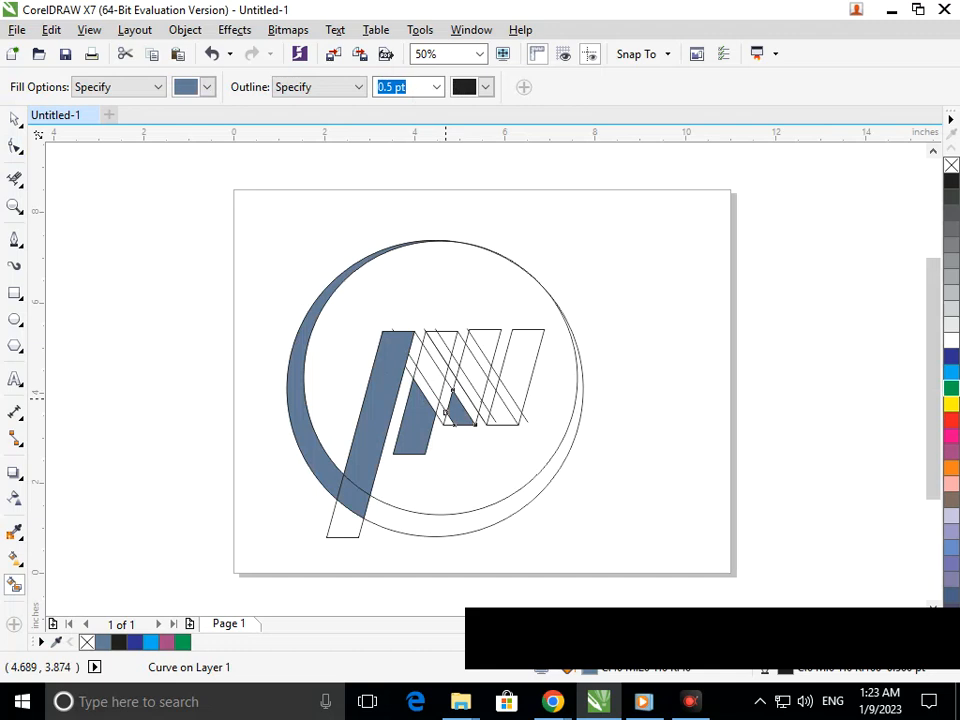
{"action": "left_click", "coordinate": [438, 400]}
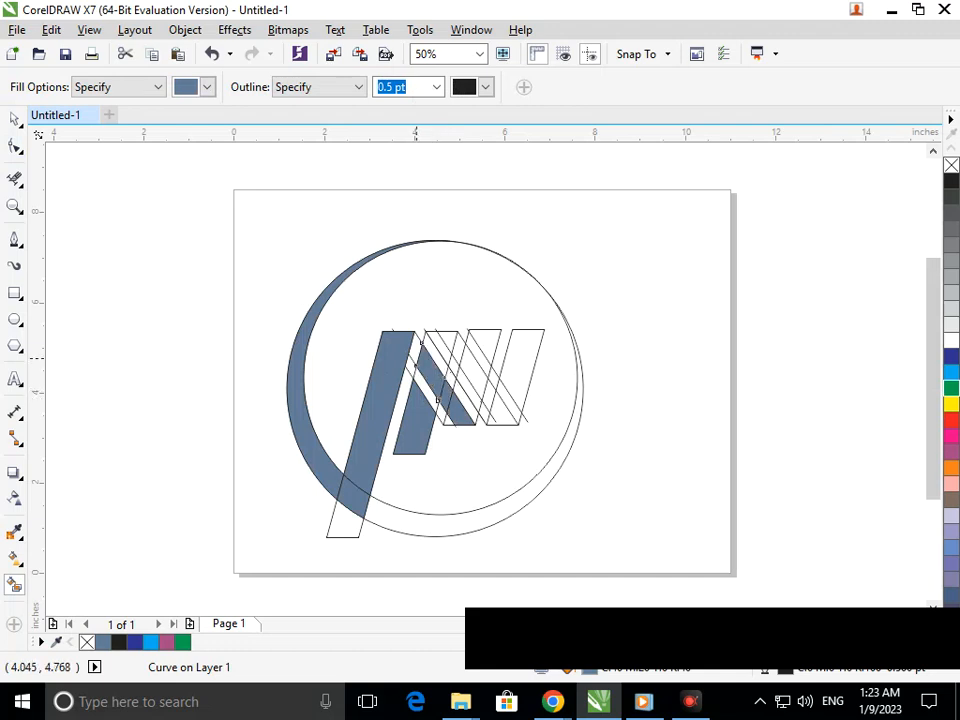
{"action": "left_click", "coordinate": [416, 362]}
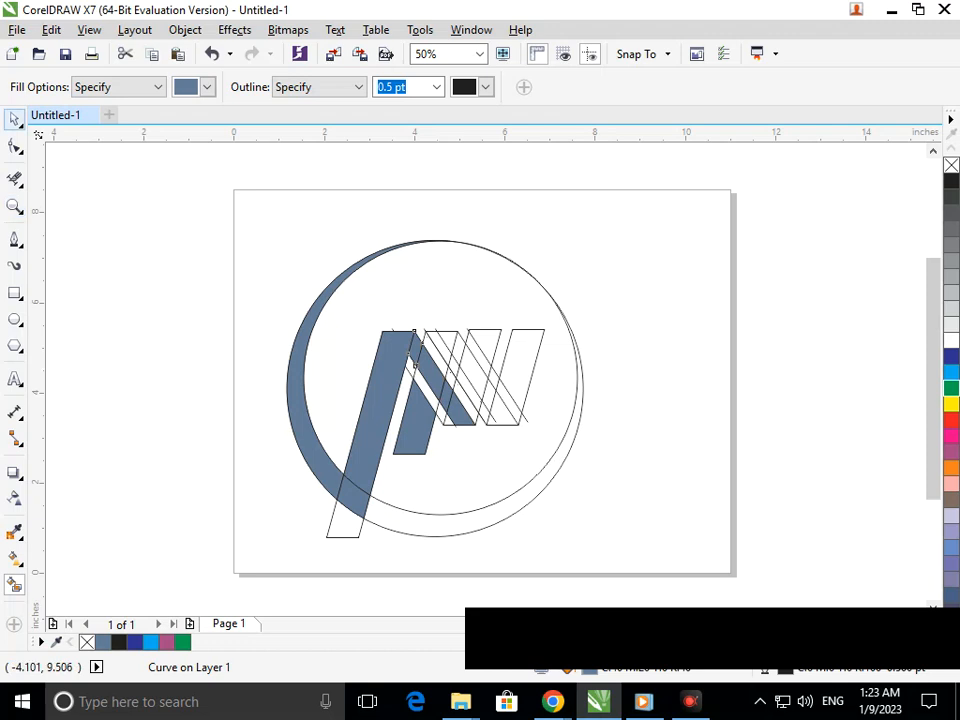
Select all the objects in the drawing.
{"action": "left_click", "coordinate": [15, 119]}
{"action": "left_click_drag", "start_coordinate": [148, 223], "coordinate": [638, 530]}
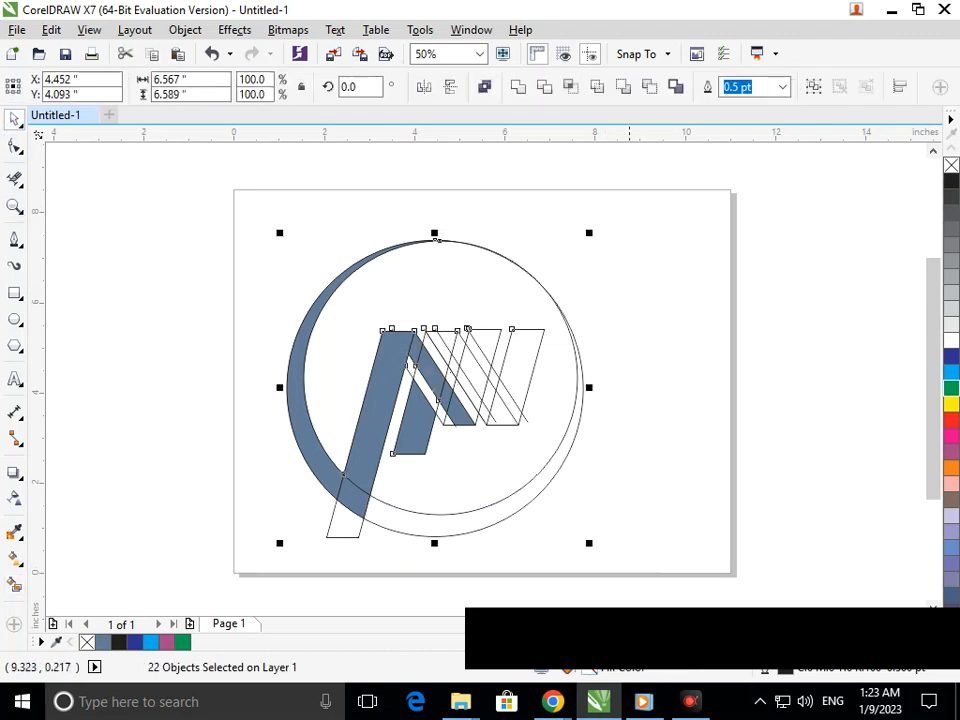
{"action": "left_click", "coordinate": [185, 29]}
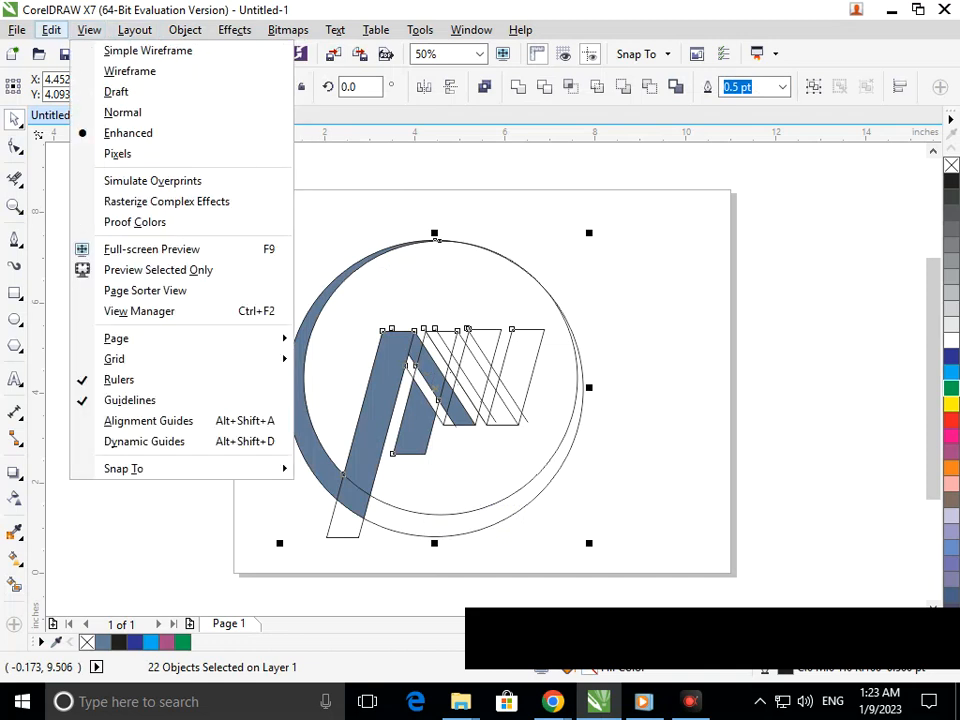
{"action": "mouse_move", "coordinate": [51, 29]}
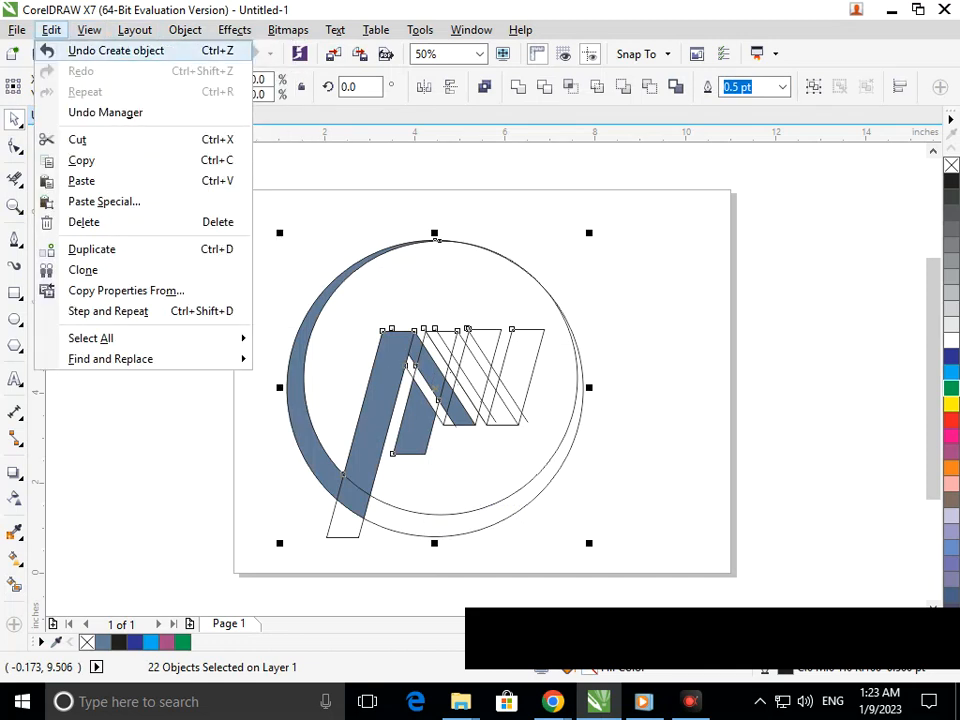
{"action": "mouse_move", "coordinate": [95, 338]}
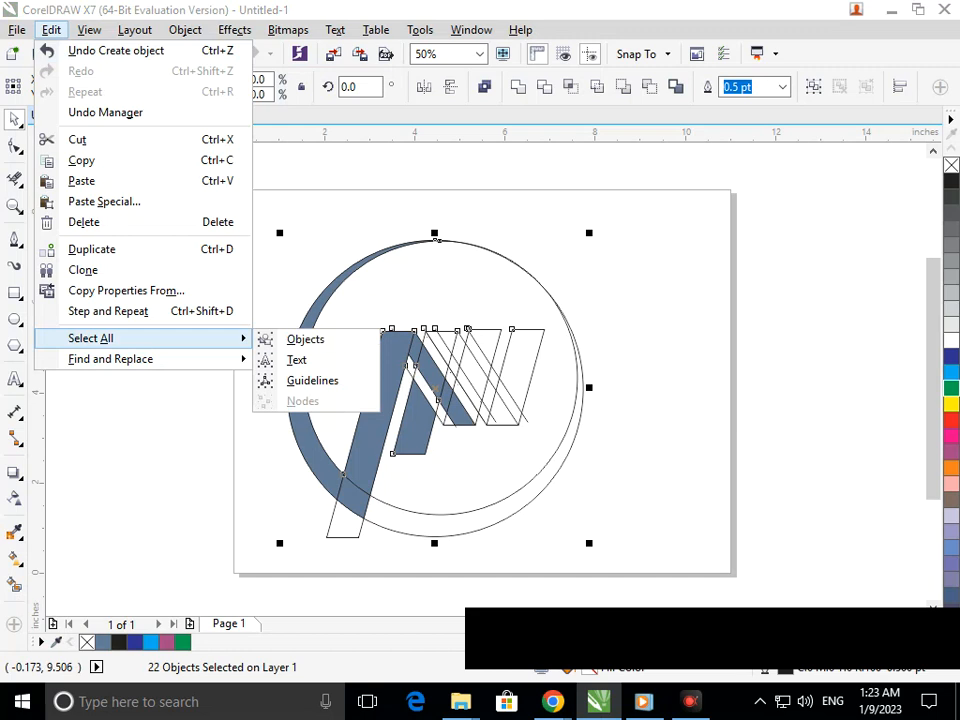
{"action": "left_click", "coordinate": [305, 339]}
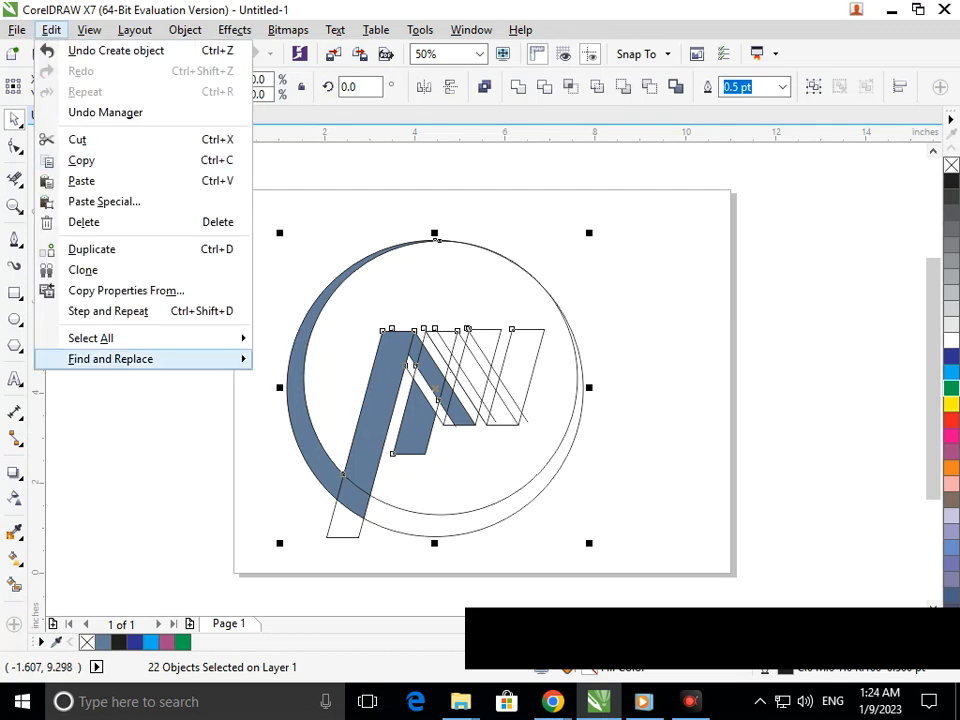
Begin a new object search in the Find Wizard for objects with a Uniform Color fill.
{"action": "mouse_move", "coordinate": [110, 358]}
{"action": "left_click", "coordinate": [321, 360]}
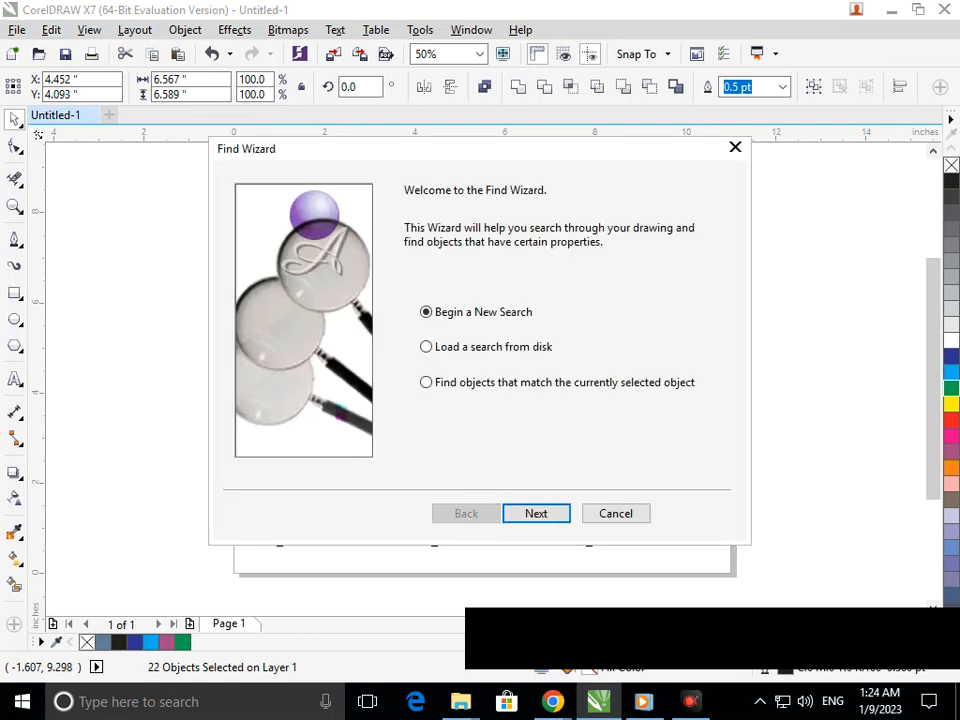
{"action": "key", "text": "Return"}
{"action": "left_click_drag", "start_coordinate": [426, 151], "coordinate": [736, 83]}
{"action": "left_click", "coordinate": [795, 164]}
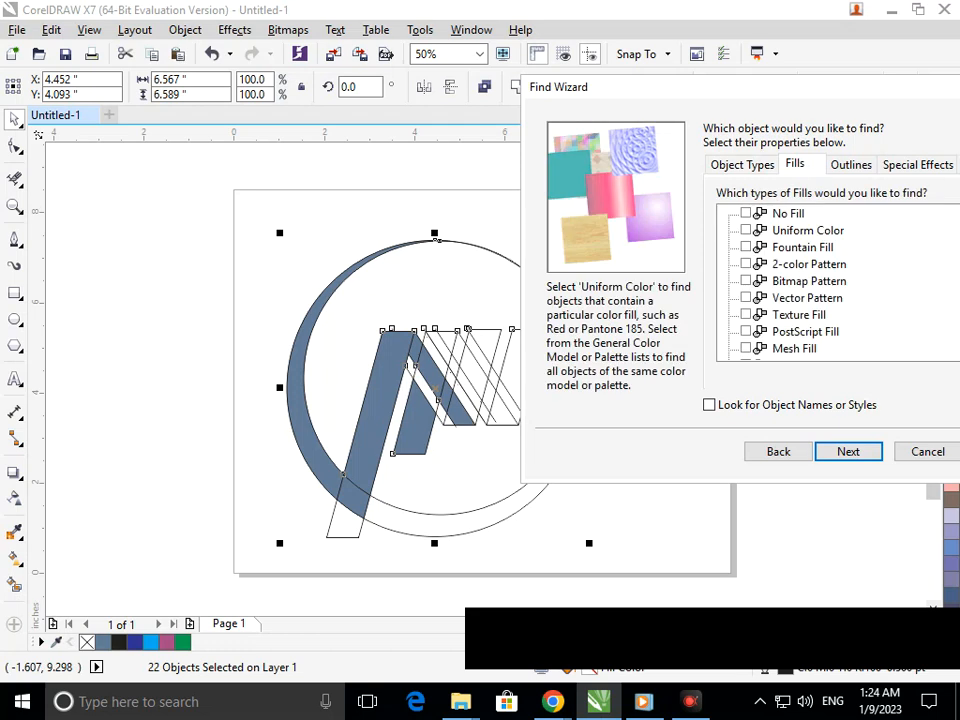
{"action": "key", "text": "Return"}
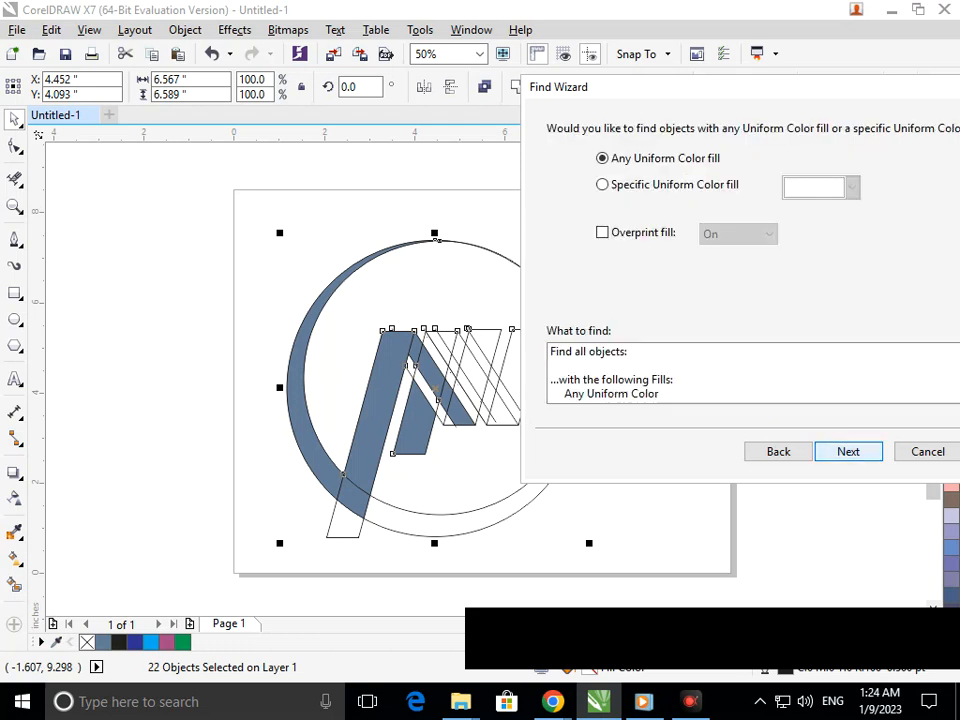
Limit the search to the specific blue-grey fill (C40 M20 Y0 K40) sampled from the first bar, and select all matching objects.
{"action": "left_click", "coordinate": [603, 185]}
{"action": "left_click", "coordinate": [852, 187]}
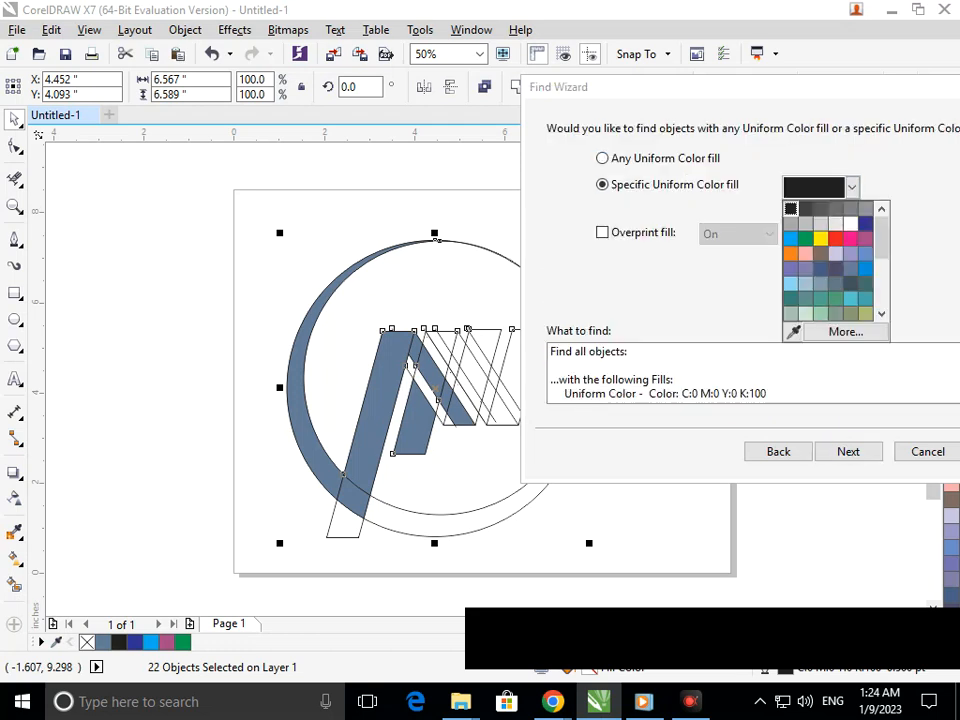
{"action": "left_click", "coordinate": [793, 331]}
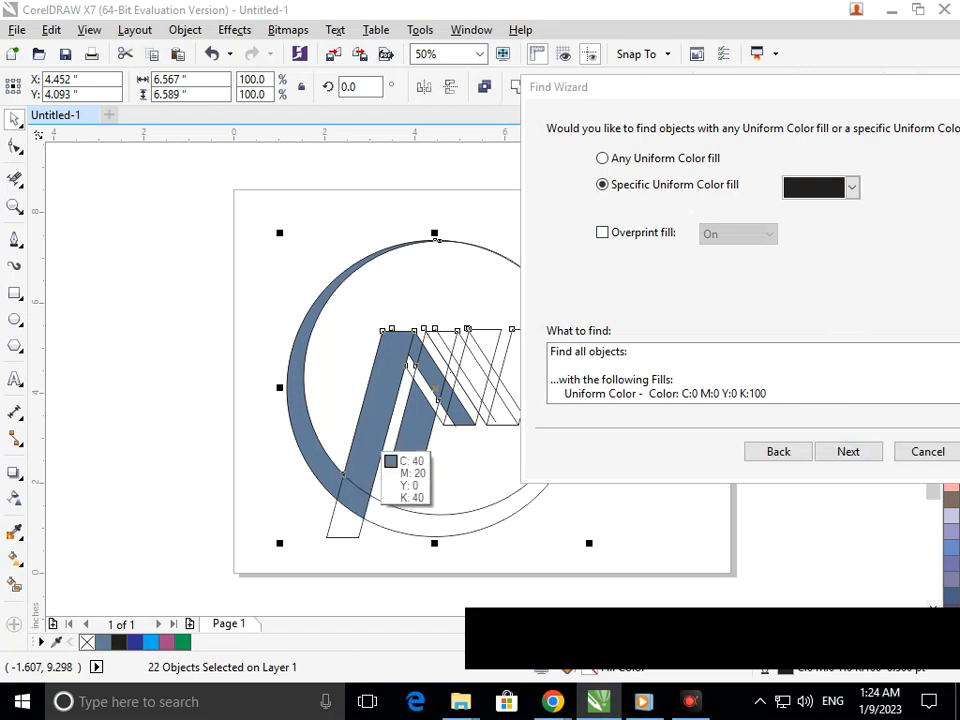
{"action": "left_click", "coordinate": [368, 444]}
{"action": "left_click", "coordinate": [848, 452]}
{"action": "left_click", "coordinate": [848, 452]}
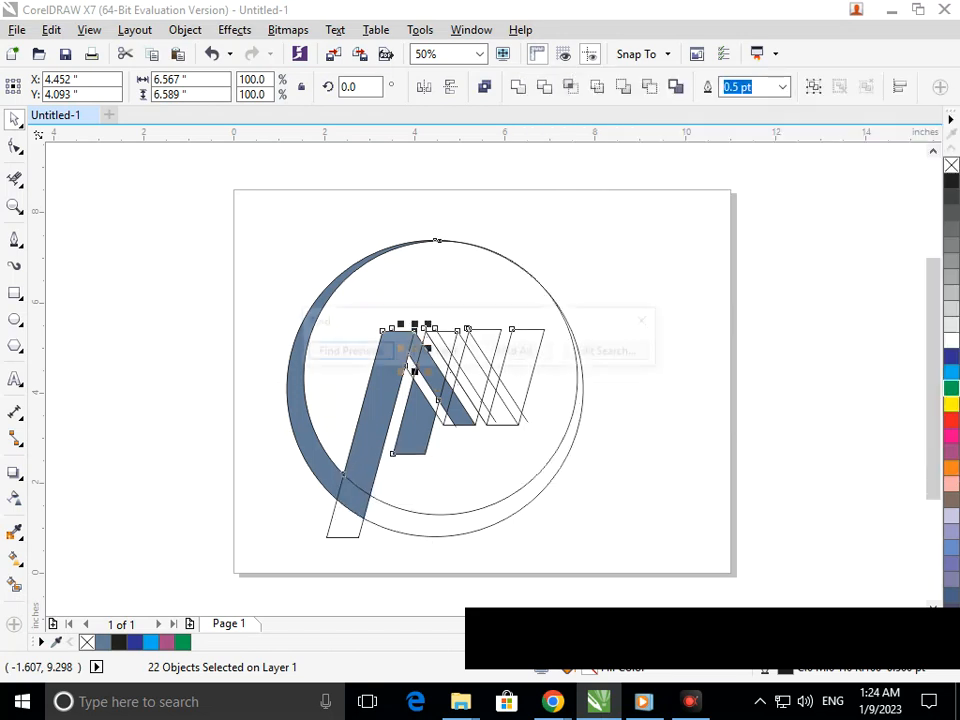
{"action": "left_click", "coordinate": [517, 353]}
{"action": "left_click", "coordinate": [649, 321]}
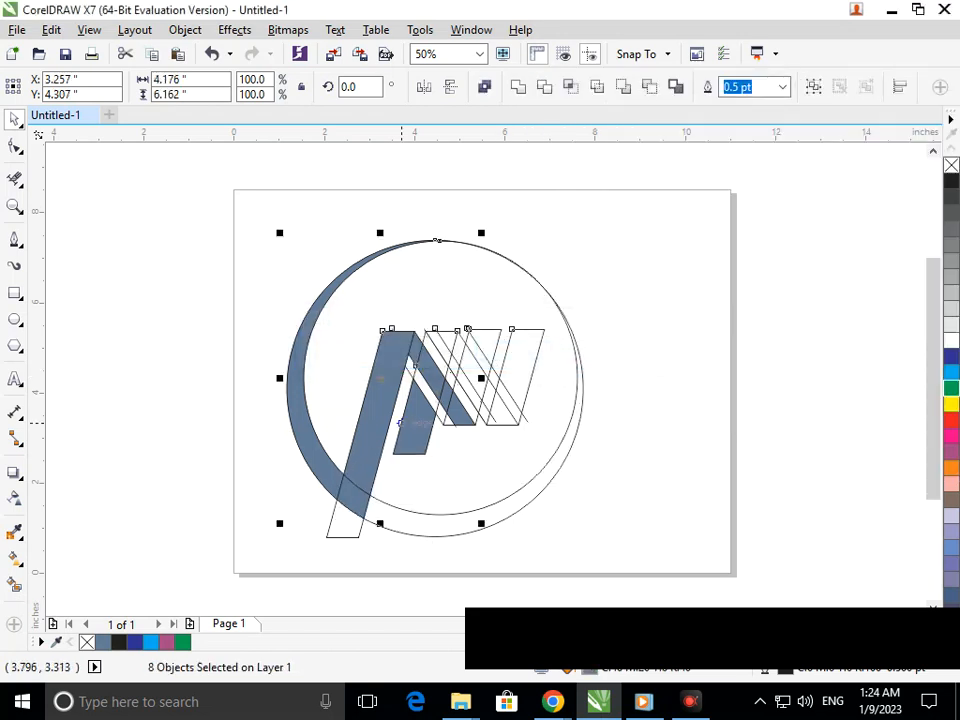
Move the filled pieces away beyond the page's left edge and delete all the remaining construction outlines.
{"action": "left_click_drag", "start_coordinate": [380, 415], "coordinate": [172, 390]}
{"action": "left_click", "coordinate": [260, 493]}
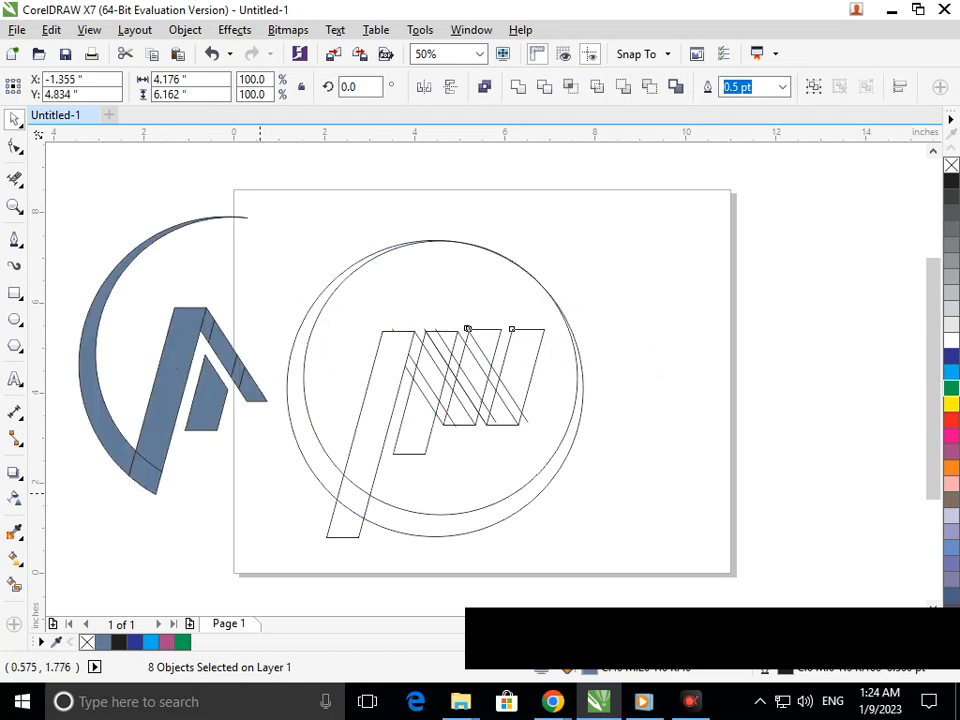
{"action": "left_click_drag", "start_coordinate": [260, 231], "coordinate": [632, 558]}
{"action": "key", "text": "Delete"}
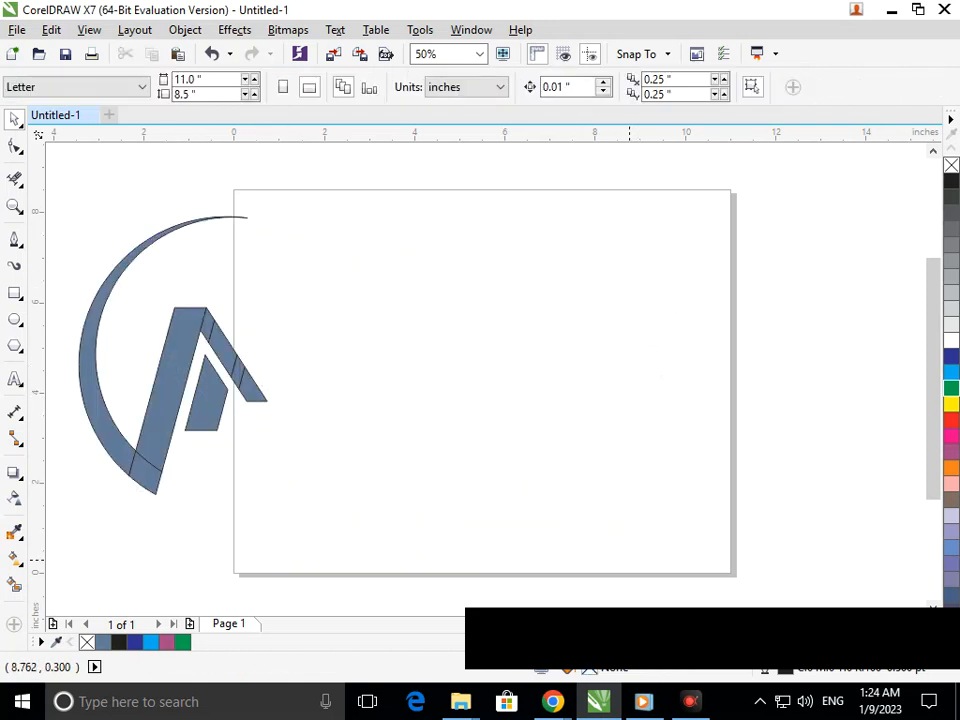
Move the filled pieces back onto the page and weld them into a single curve.
{"action": "left_click_drag", "start_coordinate": [65, 190], "coordinate": [329, 533]}
{"action": "left_click_drag", "start_coordinate": [208, 418], "coordinate": [410, 418]}
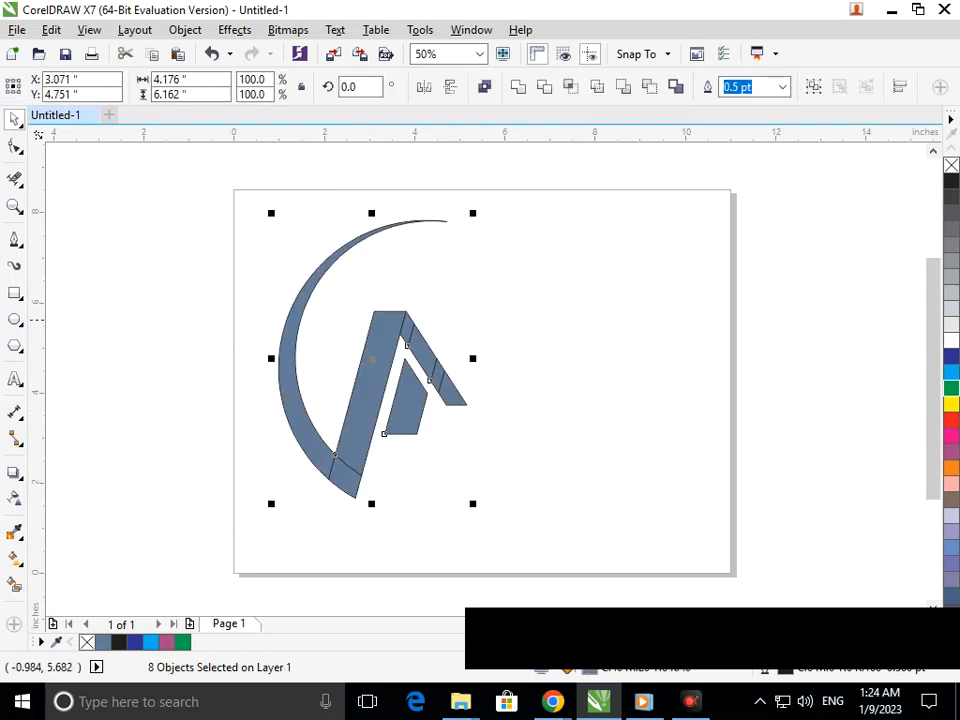
{"action": "key", "text": "ctrl+l"}
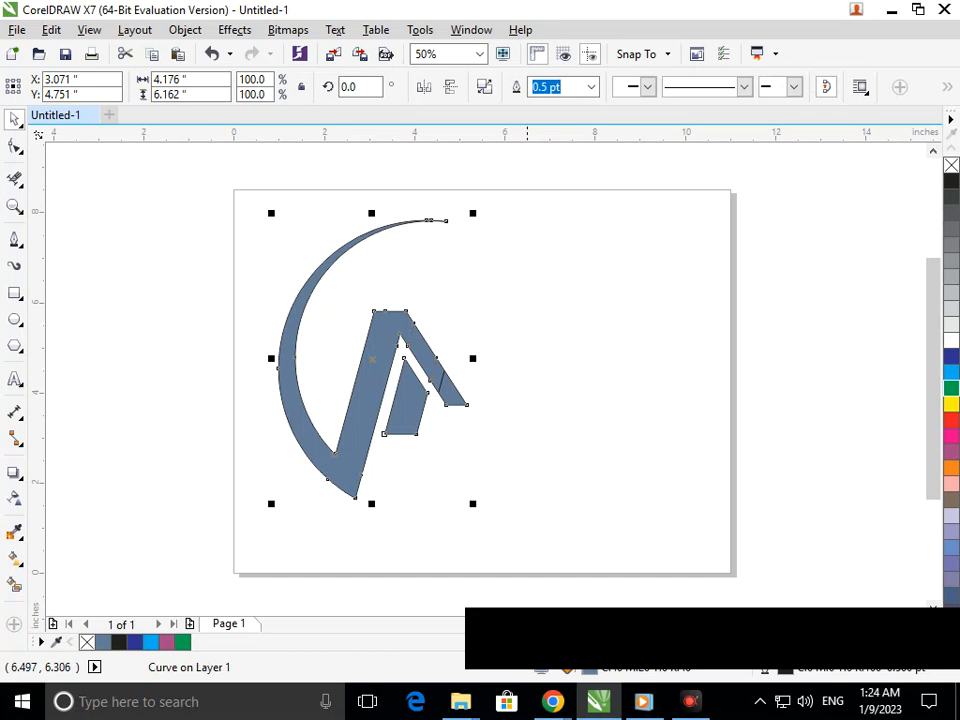
{"action": "left_click", "coordinate": [467, 366]}
{"action": "left_click_drag", "start_coordinate": [448, 388], "coordinate": [480, 431]}
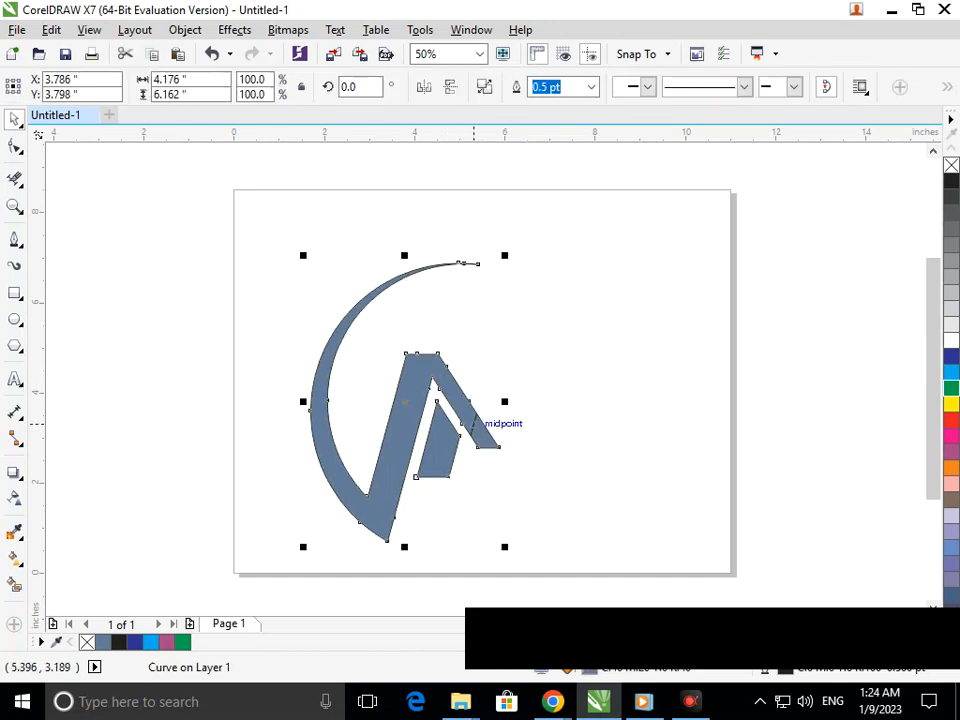
{"action": "key", "text": "ctrl+z"}
Delete the leftover line segment crossing the lower part of the diagonal stroke with the Virtual Segment Delete tool.
{"action": "left_click", "coordinate": [468, 368]}
{"action": "key", "text": "F2"}
{"action": "left_click_drag", "start_coordinate": [409, 350], "coordinate": [558, 448]}
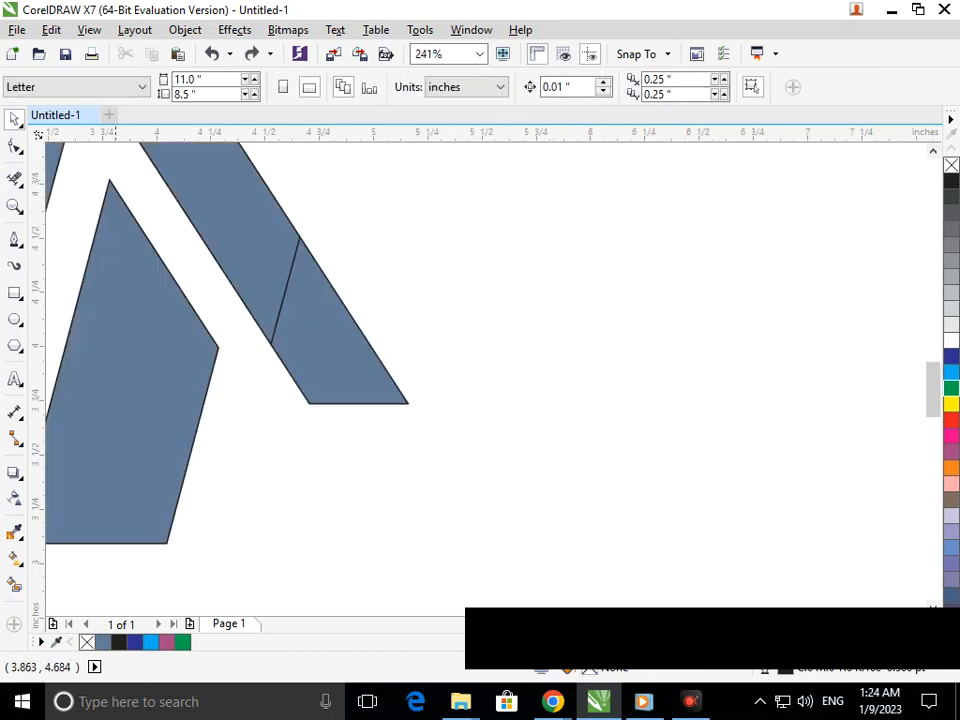
{"action": "left_click", "coordinate": [14, 179]}
{"action": "left_click", "coordinate": [287, 284]}
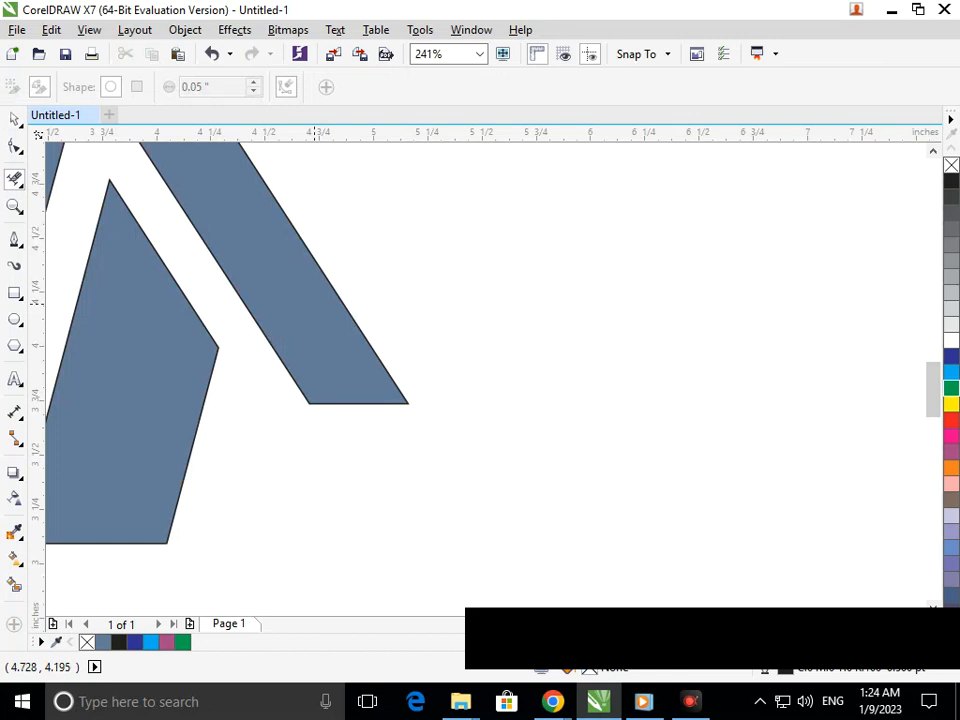
{"action": "key", "text": "F3"}
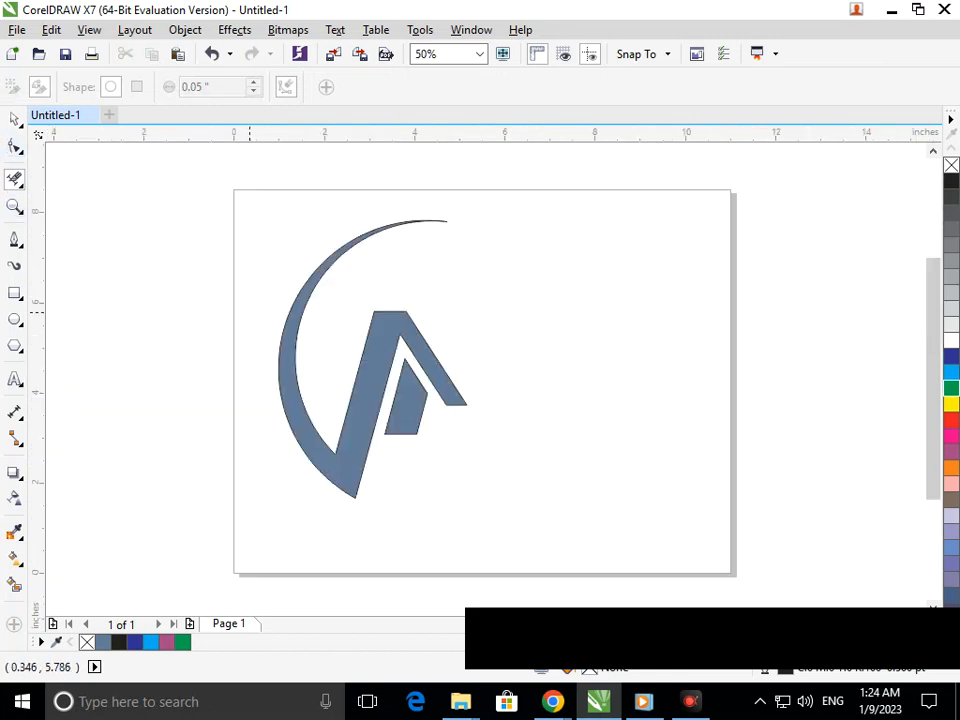
Scale the welded shape down proportionally to 81.7%, about 3.41 by 5.04 inches.
{"action": "key", "text": "space"}
{"action": "left_click", "coordinate": [318, 455]}
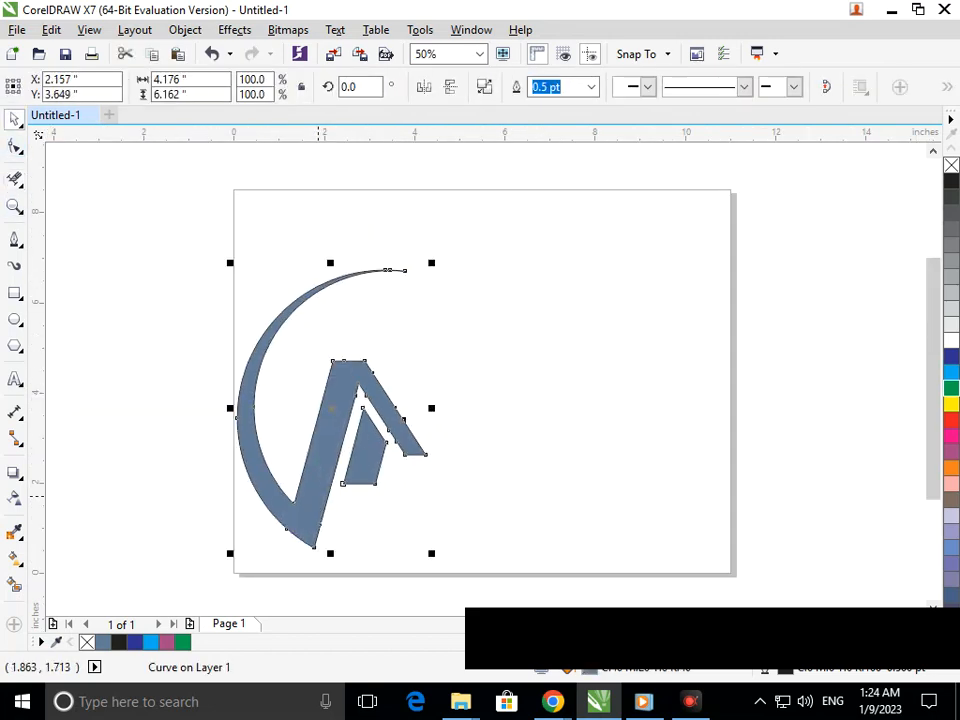
{"action": "left_click_drag", "start_coordinate": [268, 504], "coordinate": [287, 478]}
{"action": "double_click", "coordinate": [378, 398]}
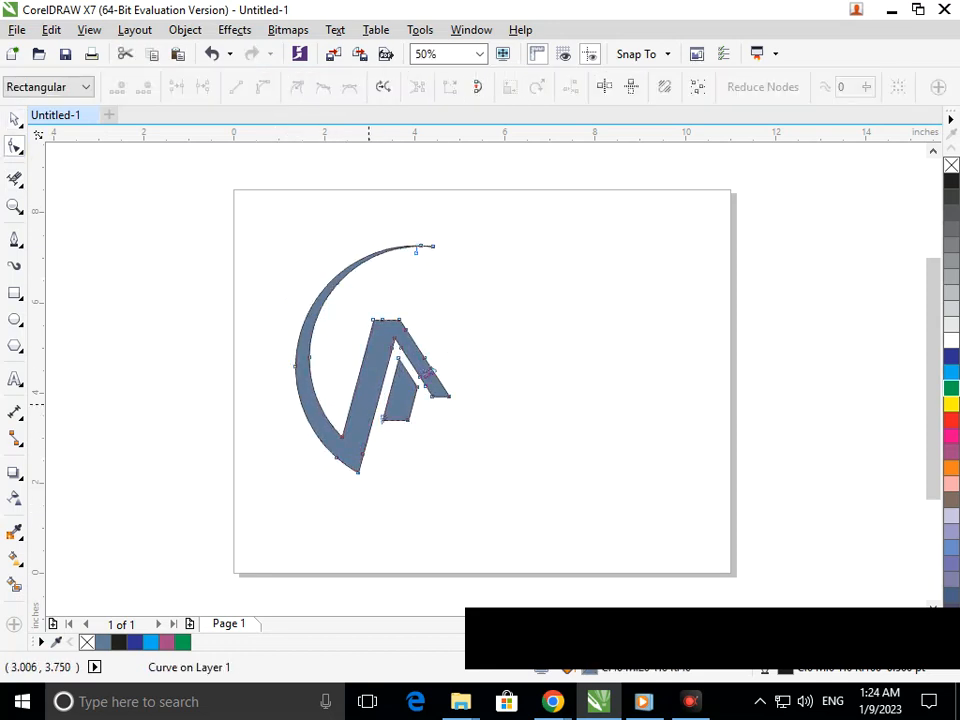
Move the shape's rotation centre just beyond its right edge and try rotating a copy about it by about 199°.
{"action": "left_click", "coordinate": [15, 119]}
{"action": "left_click", "coordinate": [356, 386]}
{"action": "left_click_drag", "start_coordinate": [373, 358], "coordinate": [461, 391]}
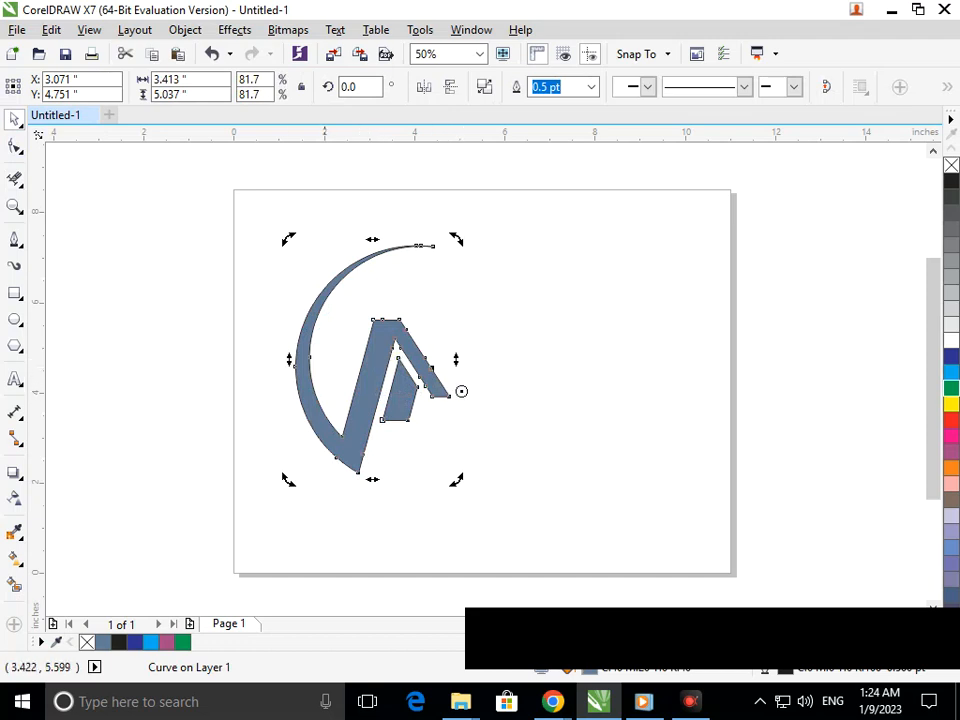
{"action": "left_click_drag", "start_coordinate": [293, 475], "coordinate": [461, 391]}
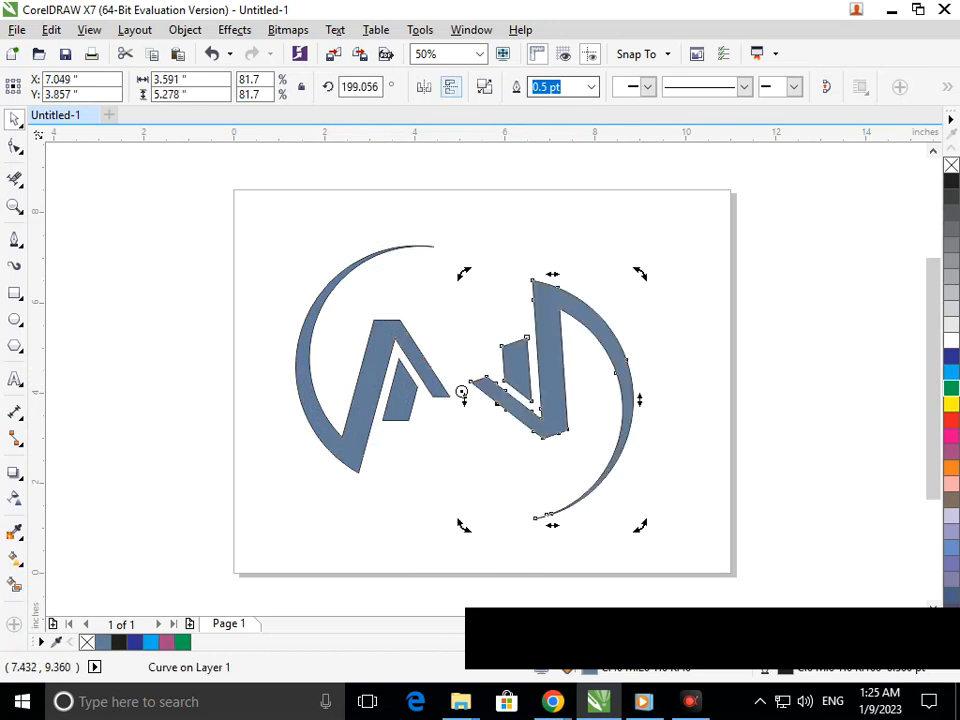
Try mirroring the rotated copy vertically so its thin arc points upward.
{"action": "left_click", "coordinate": [424, 87]}
{"action": "left_click", "coordinate": [424, 87]}
{"action": "left_click", "coordinate": [451, 87]}
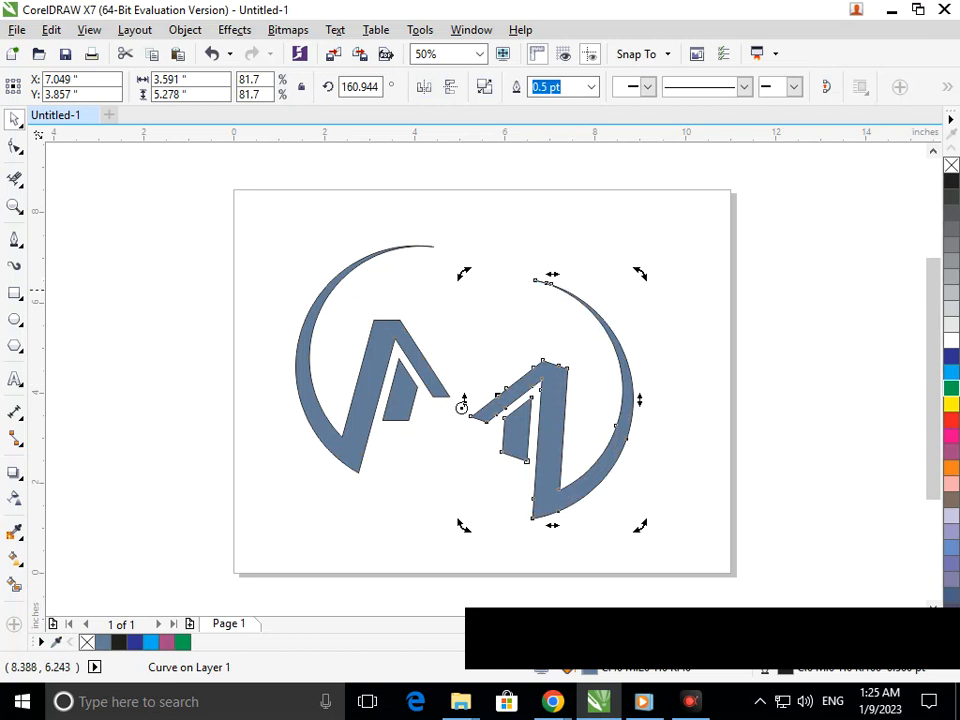
{"action": "left_click", "coordinate": [649, 274]}
{"action": "left_click", "coordinate": [622, 347]}
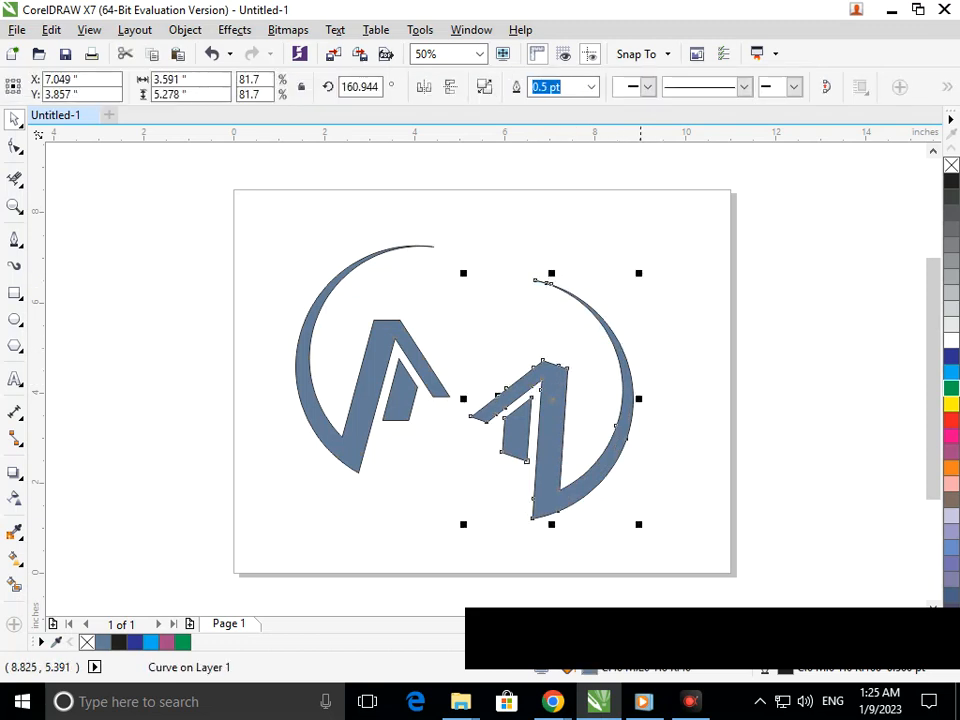
{"action": "left_click", "coordinate": [614, 355]}
Try rotating the copy to about 291° over the original shape, then mirroring and shifting it downward.
{"action": "left_click_drag", "start_coordinate": [640, 273], "coordinate": [322, 211]}
{"action": "left_click", "coordinate": [424, 86]}
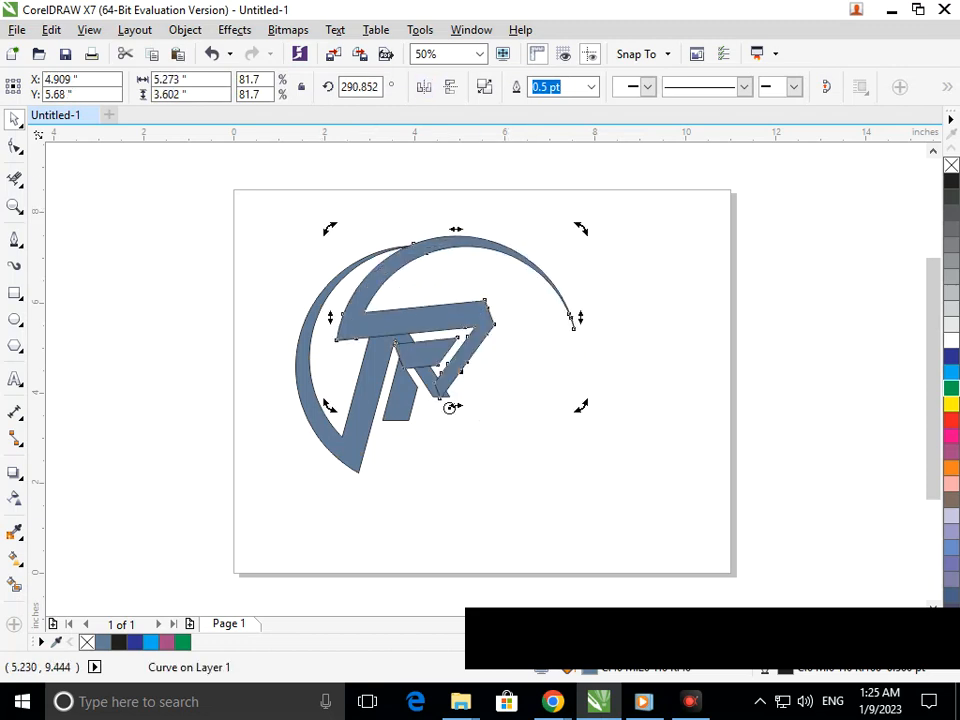
{"action": "left_click", "coordinate": [449, 86]}
{"action": "left_click_drag", "start_coordinate": [435, 322], "coordinate": [442, 360]}
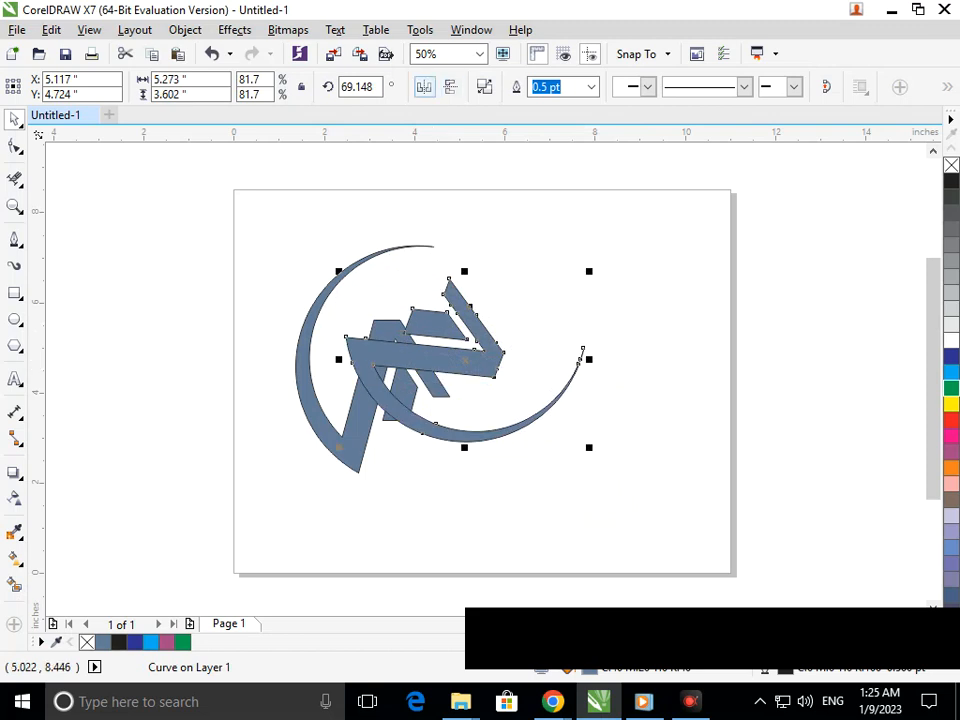
{"action": "left_click", "coordinate": [424, 86]}
{"action": "left_click", "coordinate": [468, 271]}
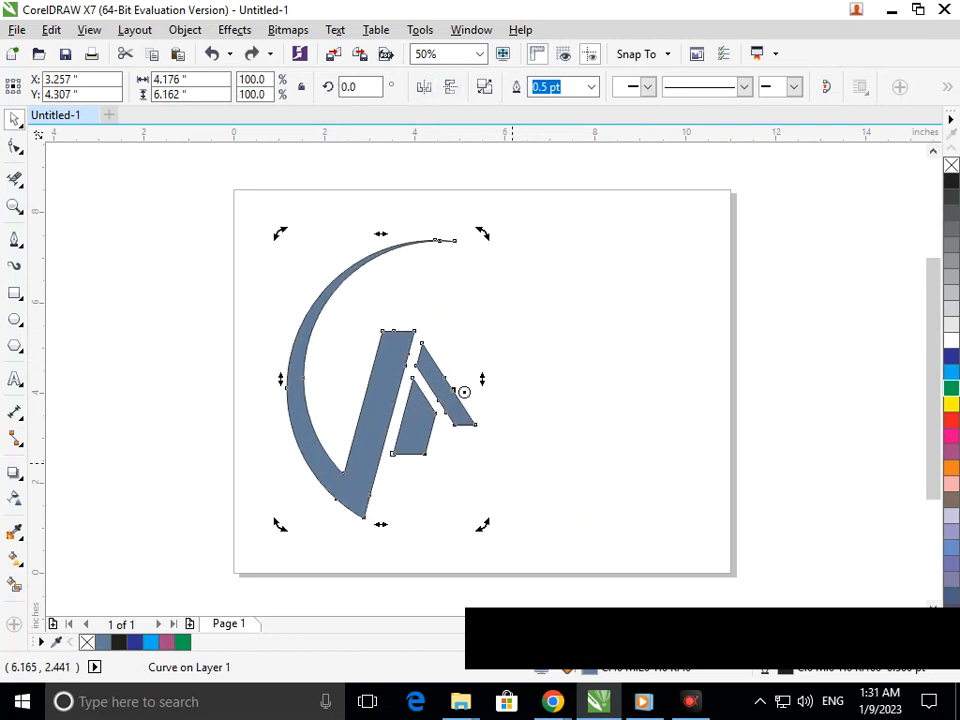
Rotate a copy of the original shape by about 179.6° around the centre point beside its right edge.
{"action": "left_click_drag", "start_coordinate": [478, 241], "coordinate": [438, 559]}
{"action": "right_click", "coordinate": [438, 559]}
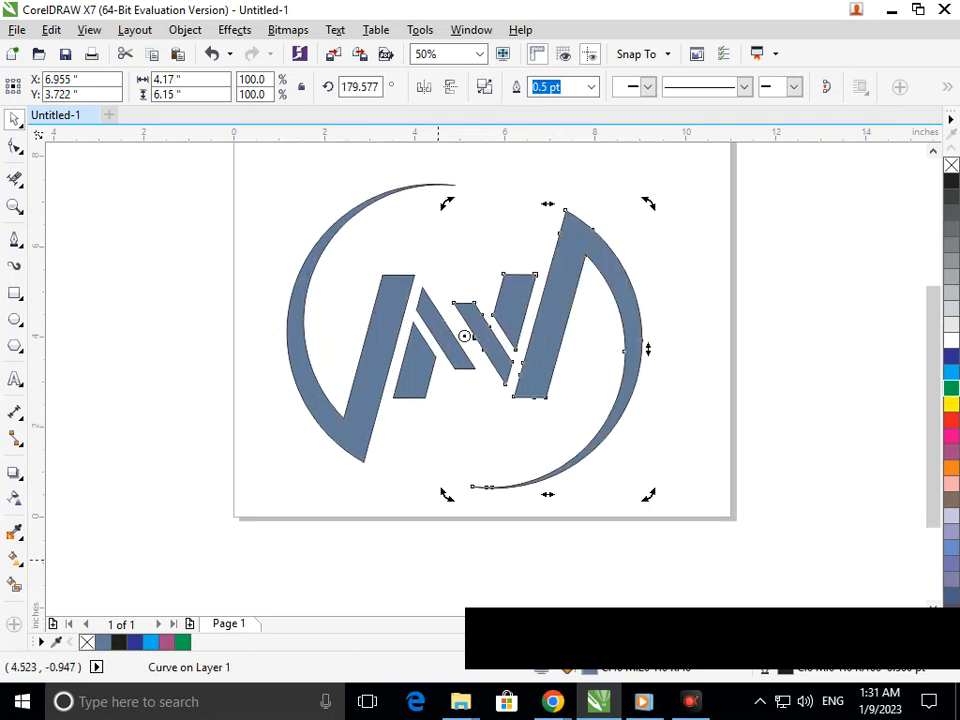
{"action": "left_click", "coordinate": [646, 475]}
Shift the rotated copy up and left to about X 6.53, Y 4.05 inches so the two halves interlock.
{"action": "left_click", "coordinate": [541, 367]}
{"action": "mouse_move", "coordinate": [541, 366]}
{"action": "left_mouse_down"}
{"action": "mouse_move", "coordinate": [515, 349]}
{"action": "mouse_move", "coordinate": [532, 360]}
{"action": "left_mouse_up"}
{"action": "left_click", "coordinate": [720, 401]}
{"action": "key", "text": "ctrl+z"}
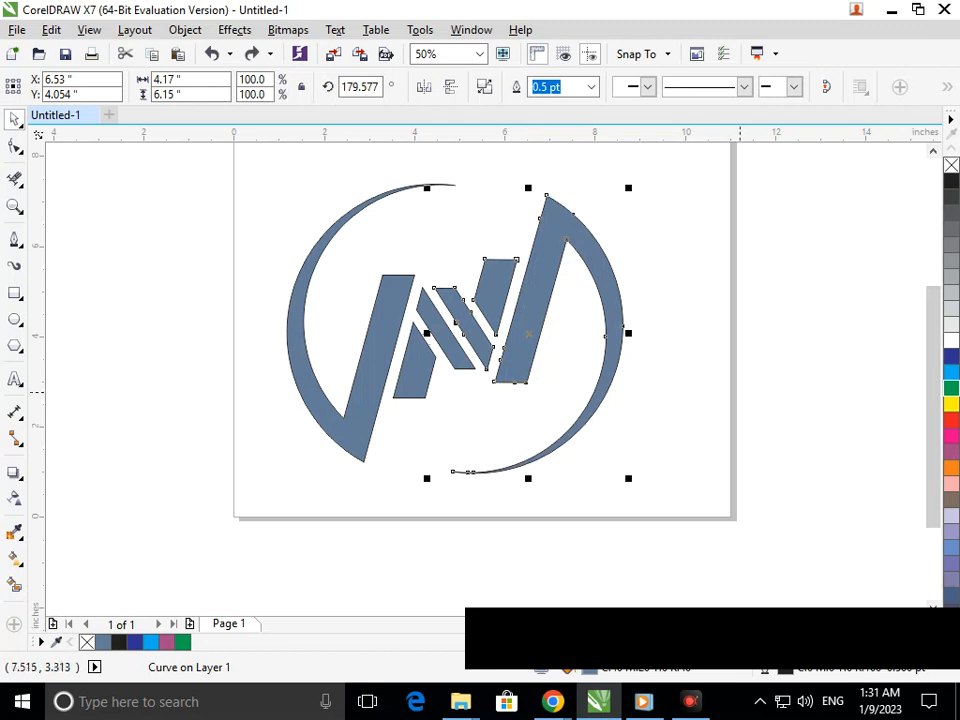
Fill the rotated copy with light blue and the original half with orange.
{"action": "left_click", "coordinate": [951, 372]}
{"action": "left_click", "coordinate": [647, 441]}
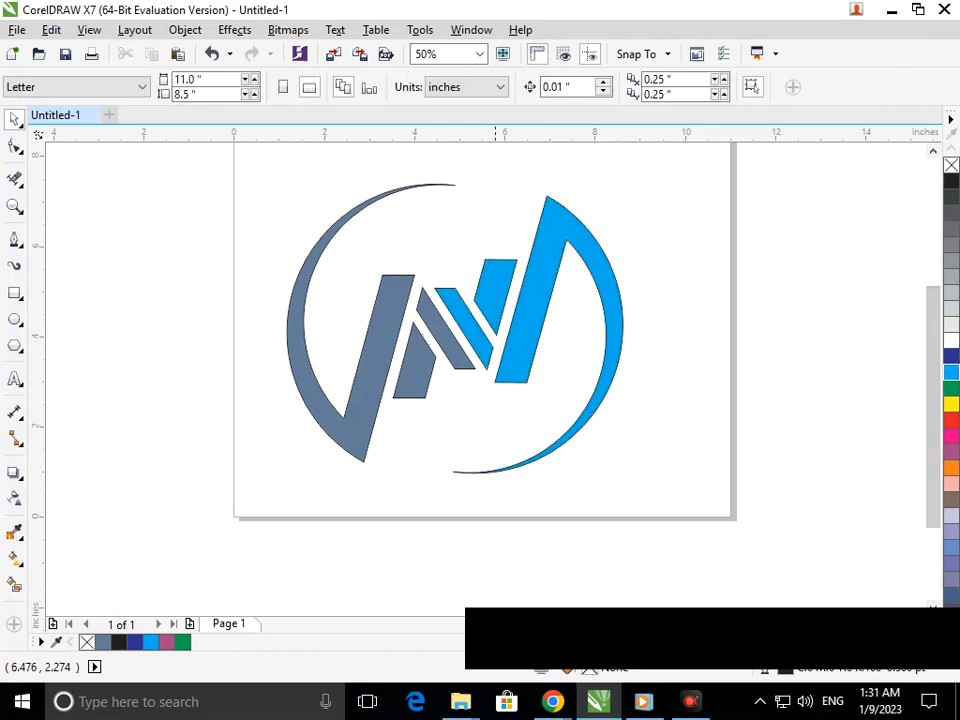
{"action": "left_click", "coordinate": [462, 357]}
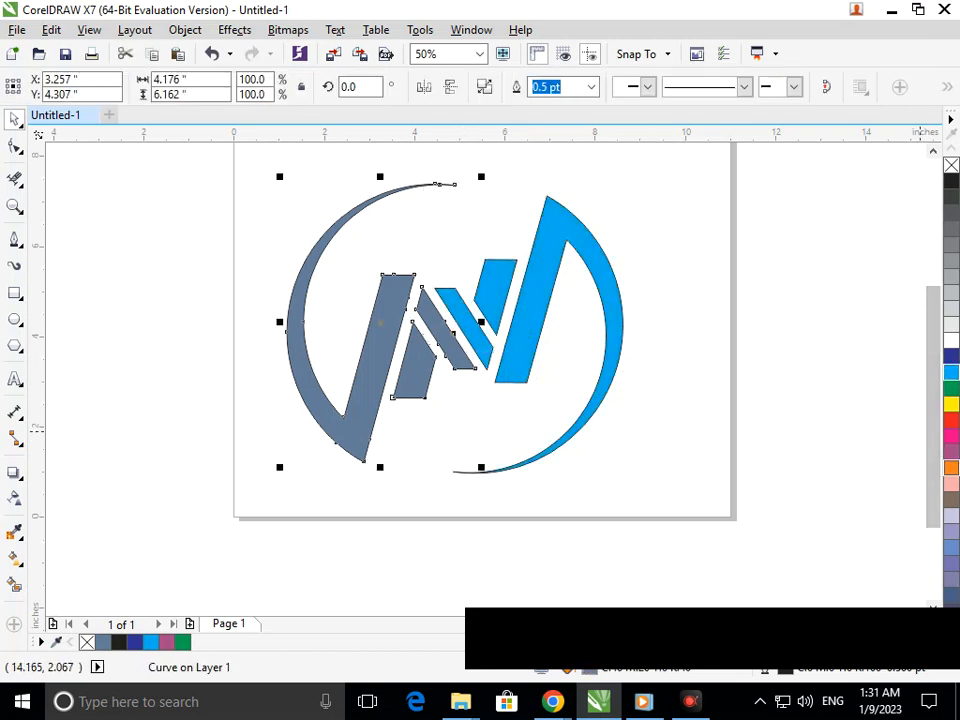
{"action": "left_click", "coordinate": [951, 467]}
{"action": "left_click", "coordinate": [668, 457]}
Examine the two-colour logo on the whole page and at closer zoom.
{"action": "scroll", "coordinate": [394, 347], "scroll_direction": "down", "scroll_amount": 2}
{"action": "left_click_drag", "start_coordinate": [311, 328], "coordinate": [608, 550]}
{"action": "left_click_drag", "start_coordinate": [359, 505], "coordinate": [380, 497]}
{"action": "left_click", "coordinate": [427, 524]}
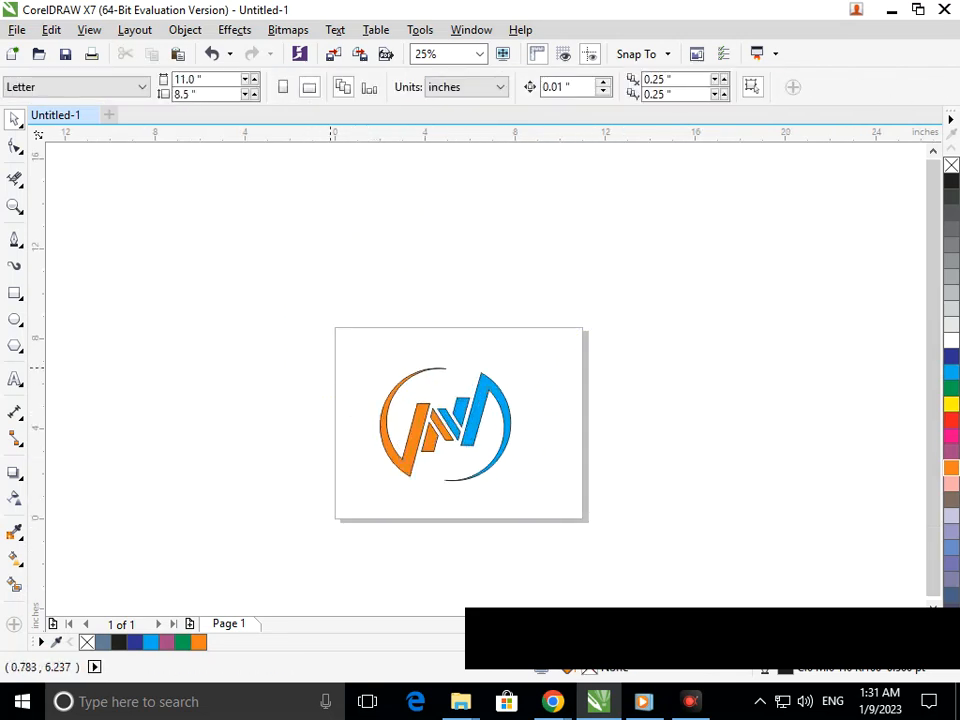
{"action": "left_click_drag", "start_coordinate": [307, 322], "coordinate": [579, 527]}
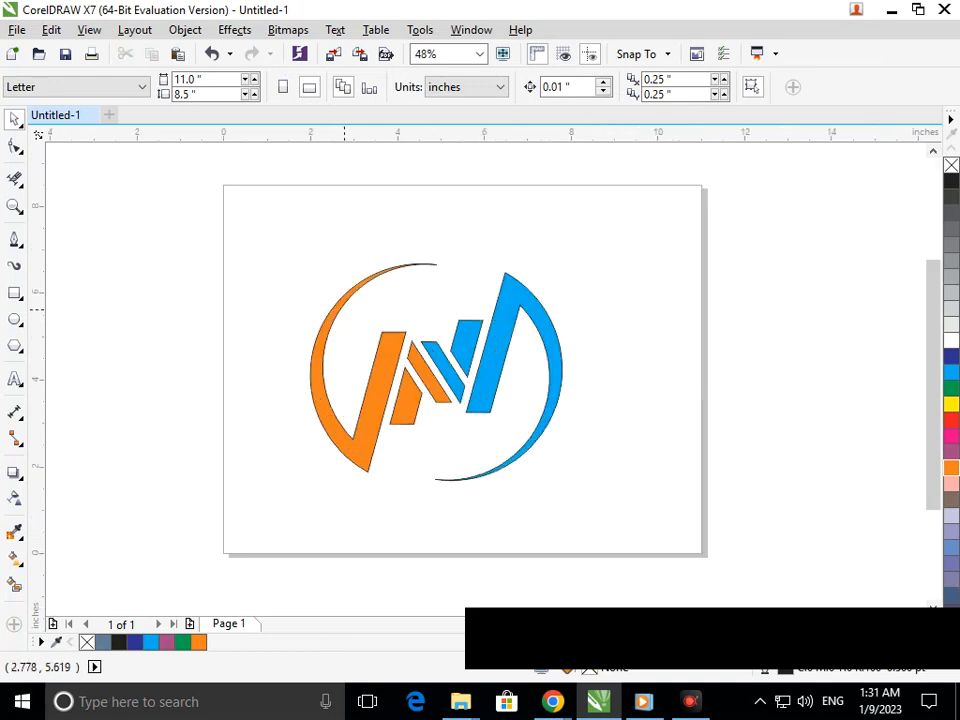
{"action": "scroll", "coordinate": [333, 293], "scroll_direction": "up", "scroll_amount": 1}
{"action": "left_click_drag", "start_coordinate": [339, 300], "coordinate": [596, 405]}
{"action": "scroll", "coordinate": [473, 404], "scroll_direction": "down", "scroll_amount": 1}
{"action": "scroll", "coordinate": [473, 364], "scroll_direction": "down", "scroll_amount": 1}
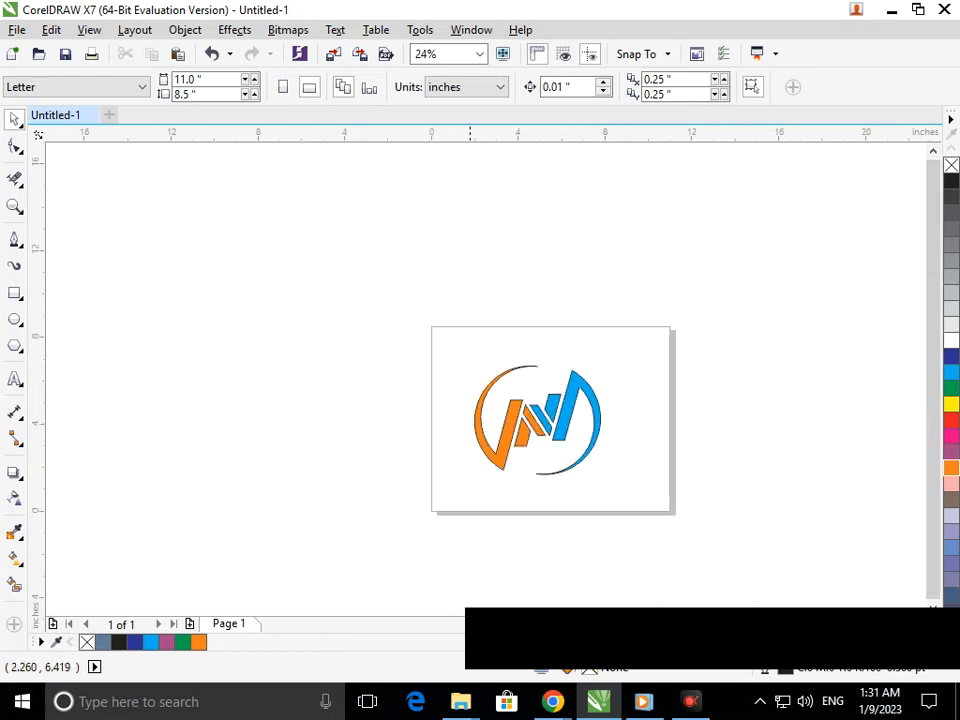
{"action": "left_click_drag", "start_coordinate": [406, 306], "coordinate": [679, 522]}
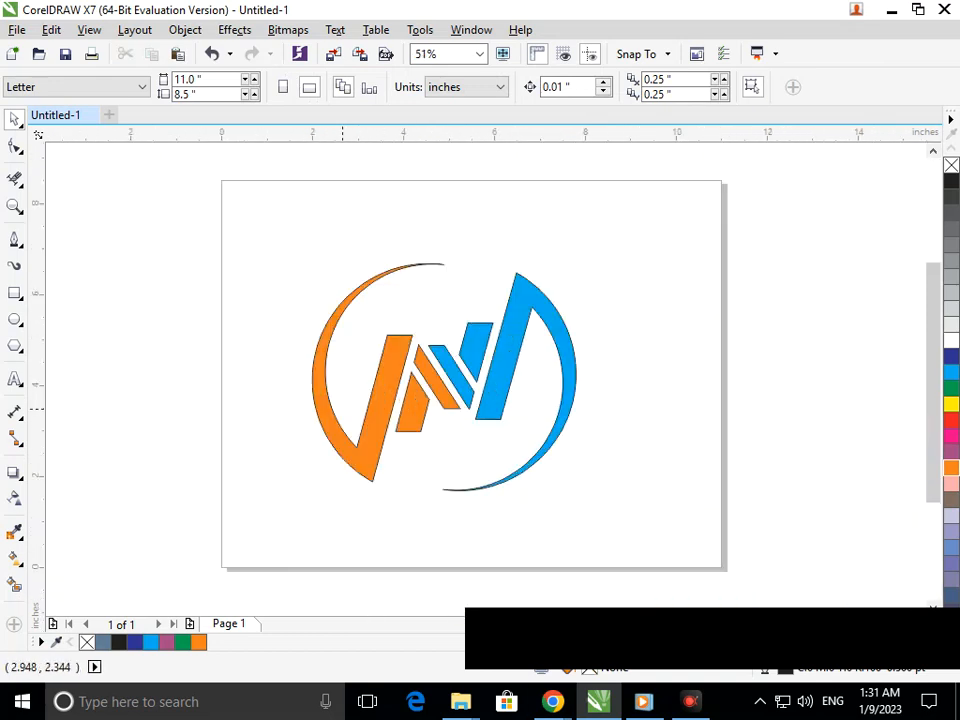
Group the orange and blue halves and move the logo closer to the page centre, at about X 5.13, Y 4.34 inches.
{"action": "left_click_drag", "start_coordinate": [262, 233], "coordinate": [662, 533]}
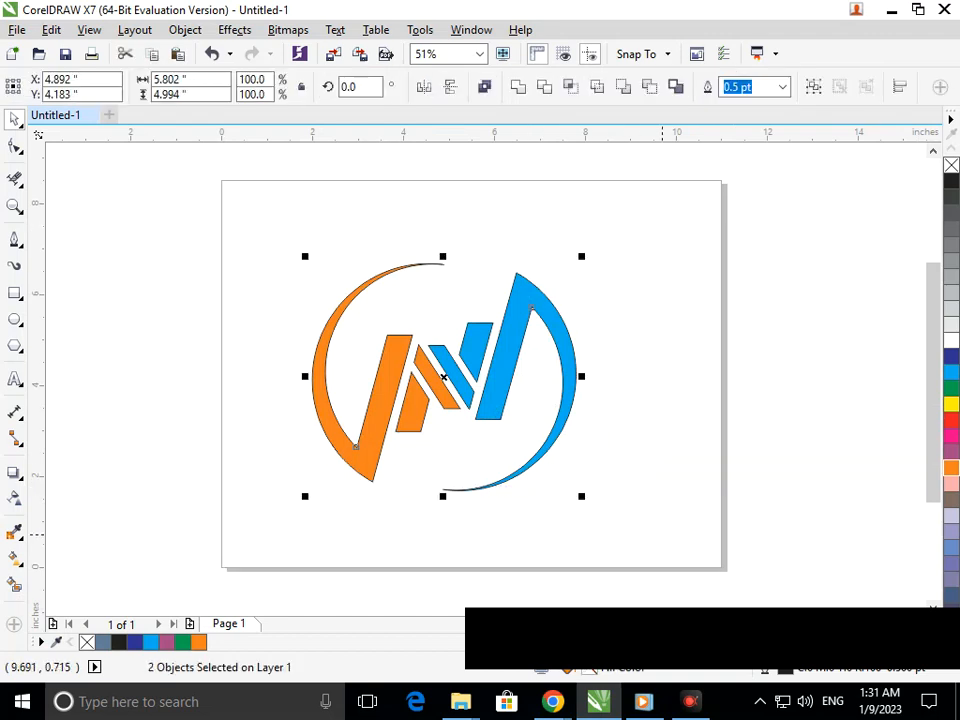
{"action": "key", "text": "ctrl+g"}
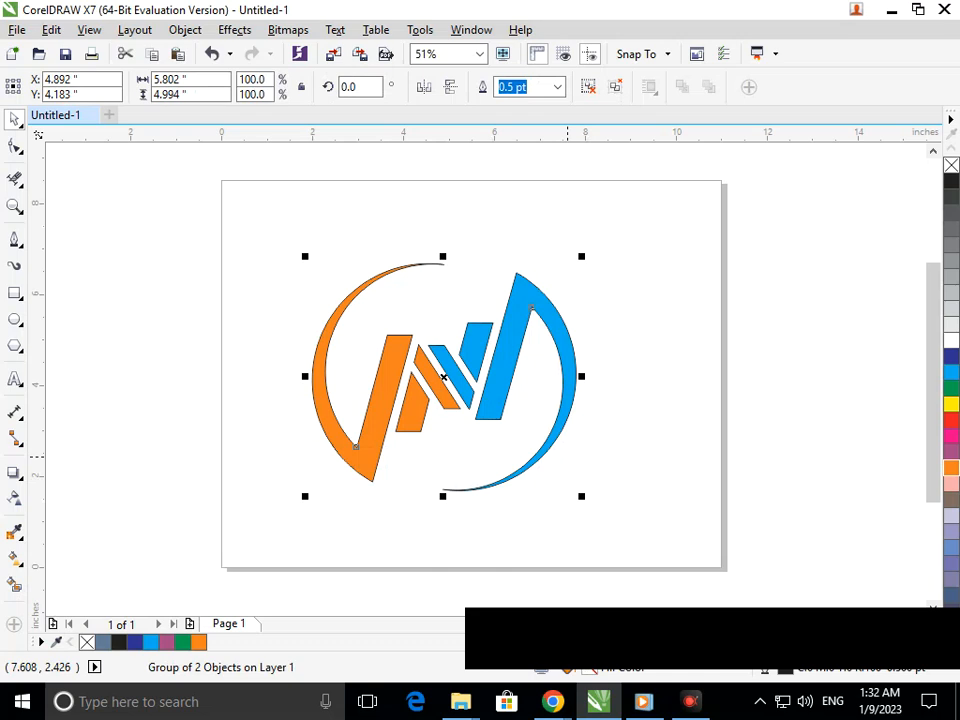
{"action": "mouse_move", "coordinate": [497, 369]}
{"action": "left_mouse_down"}
{"action": "mouse_move", "coordinate": [461, 381]}
{"action": "mouse_move", "coordinate": [508, 366]}
{"action": "left_mouse_up"}
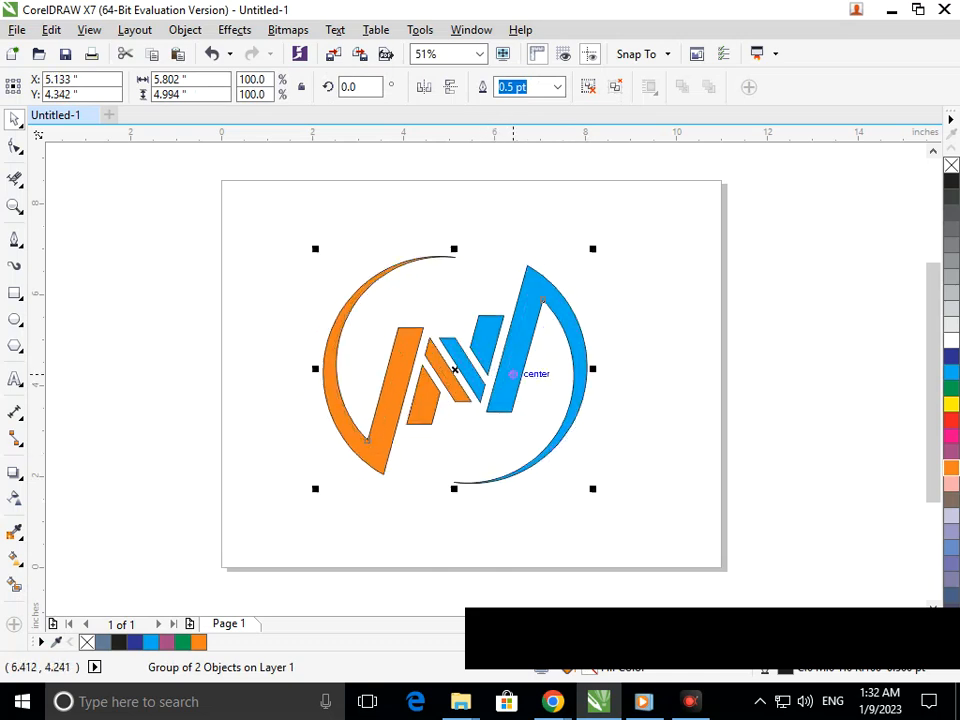
{"action": "left_click", "coordinate": [623, 421]}
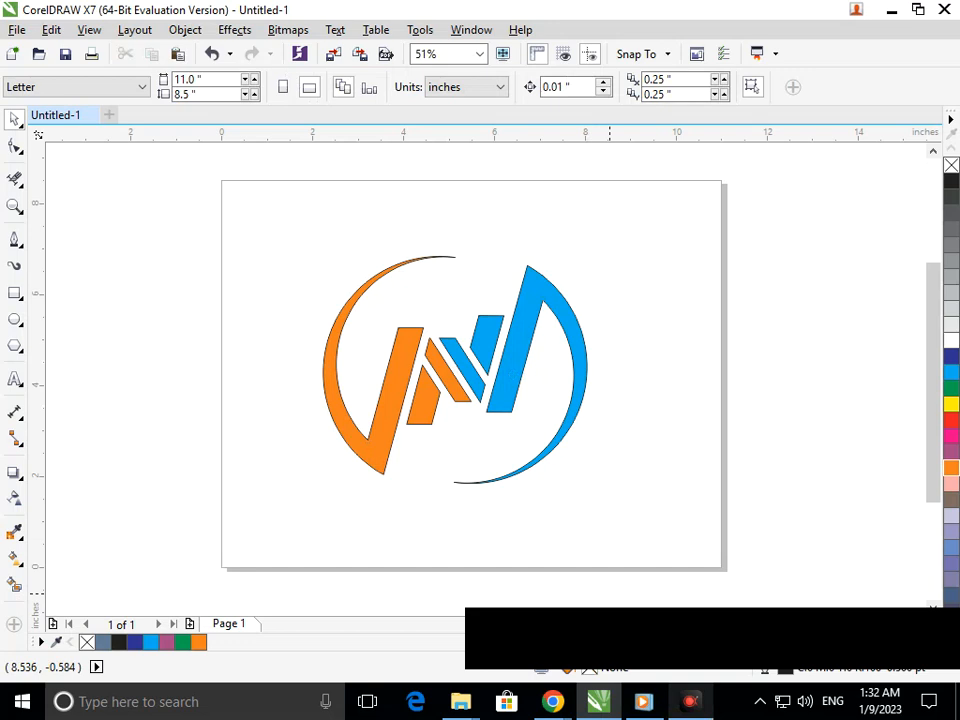
{"action": "mouse_move", "coordinate": [690, 702]}
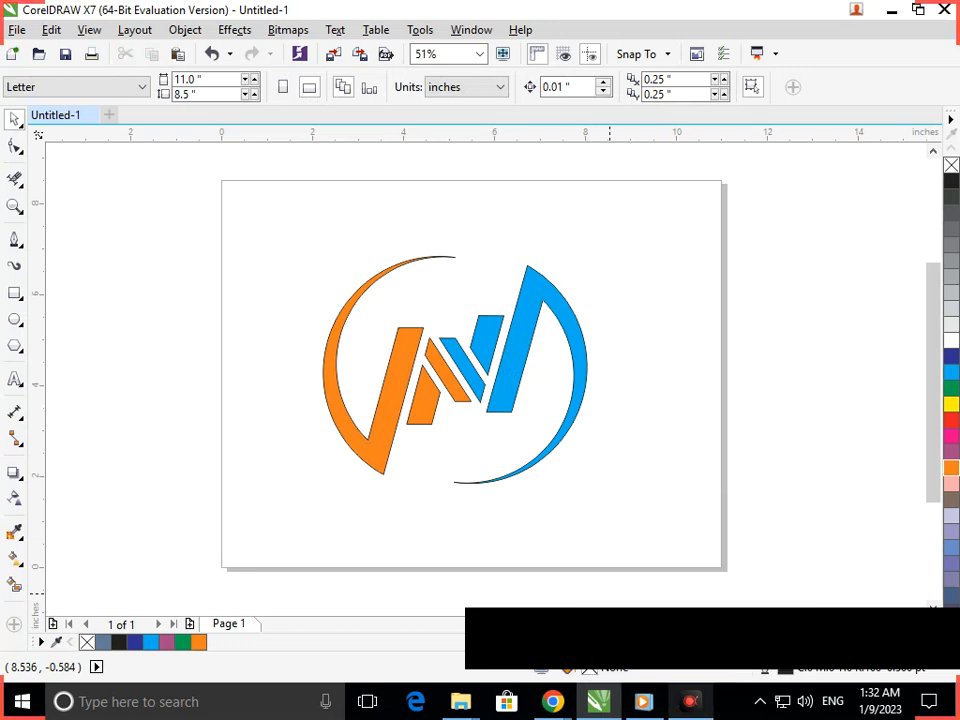